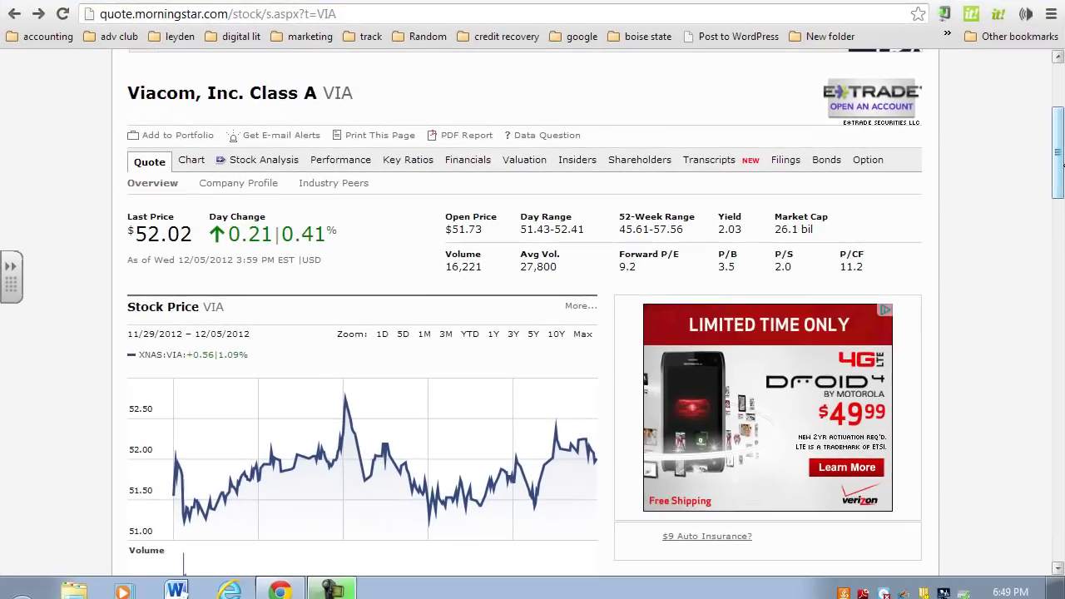
Step: Highlight the list of Viacom's cable networks on its Morningstar profile
left_click_drag(1011, 166, 1061, 163)
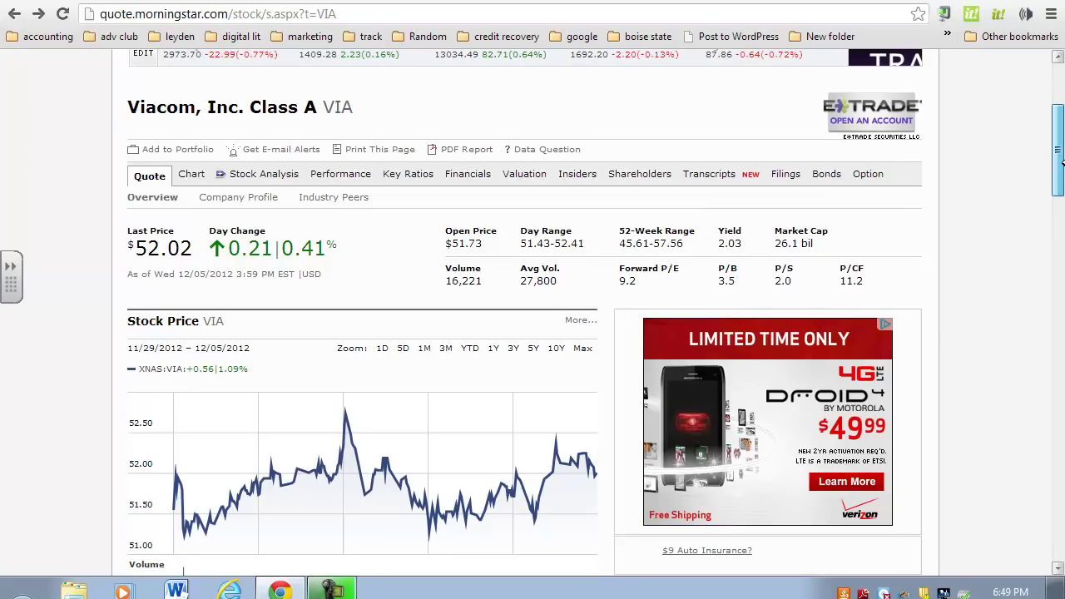
left_click_drag(1061, 162, 1060, 281)
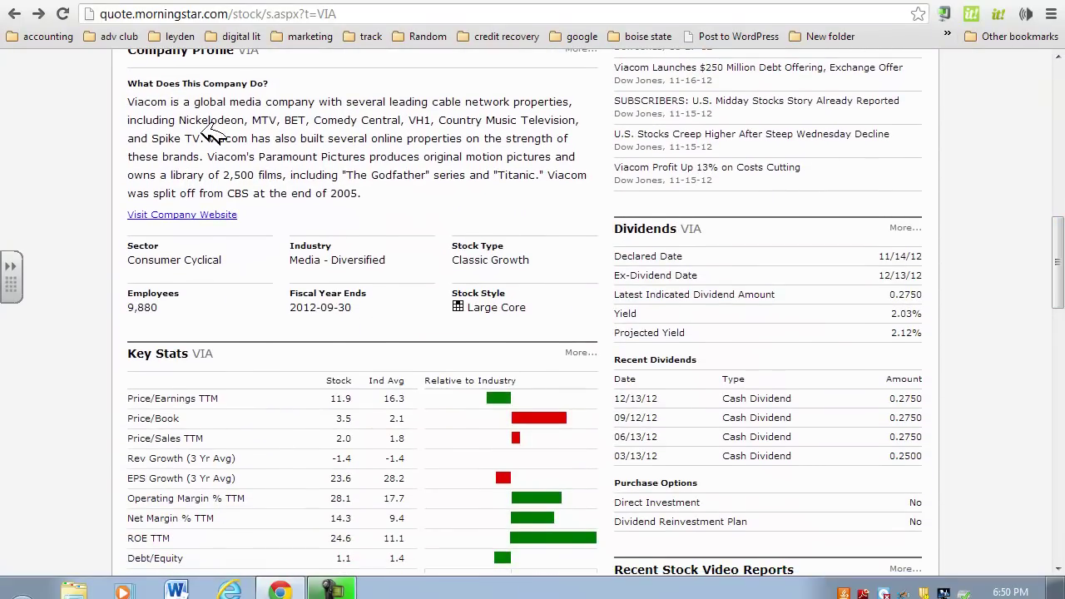
left_click_drag(179, 120, 498, 119)
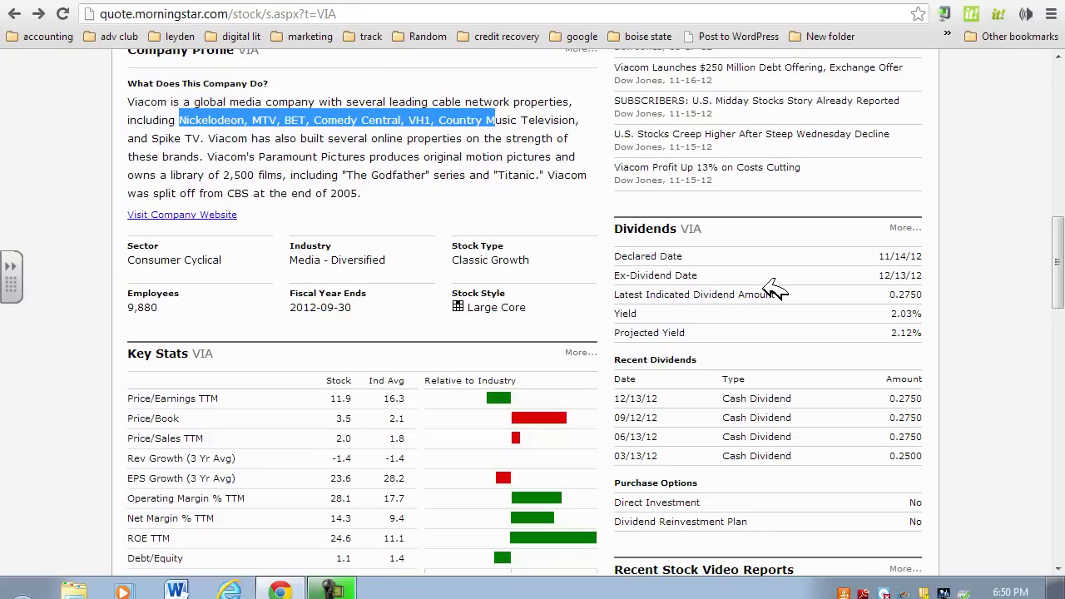
left_click_drag(1057, 262, 1022, 121)
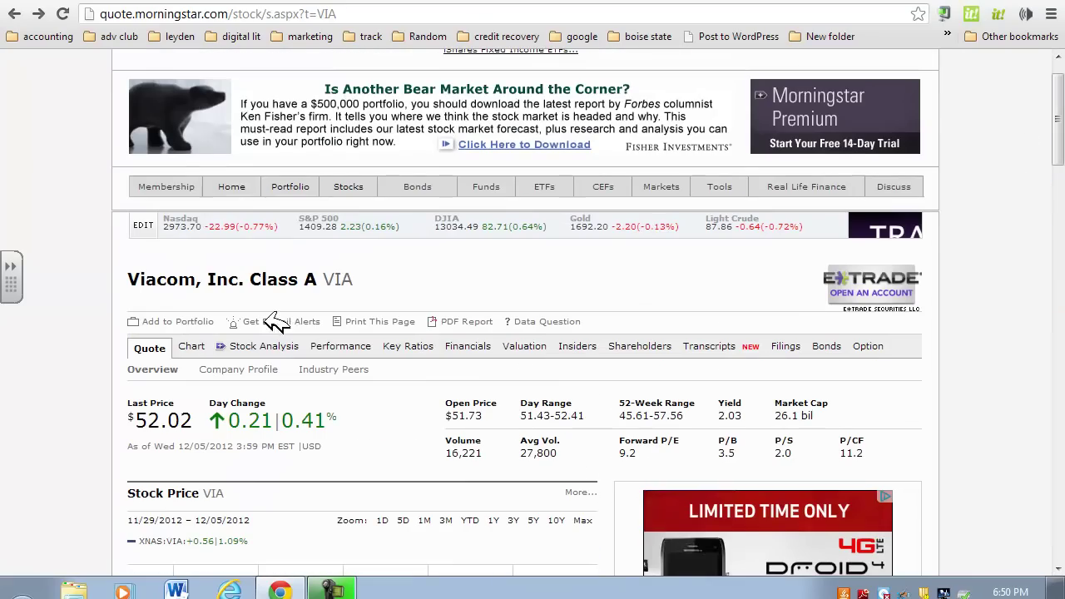
Step: Open Viacom's financials and highlight the Revenue, operating expenses and Net income rows
left_click(474, 342)
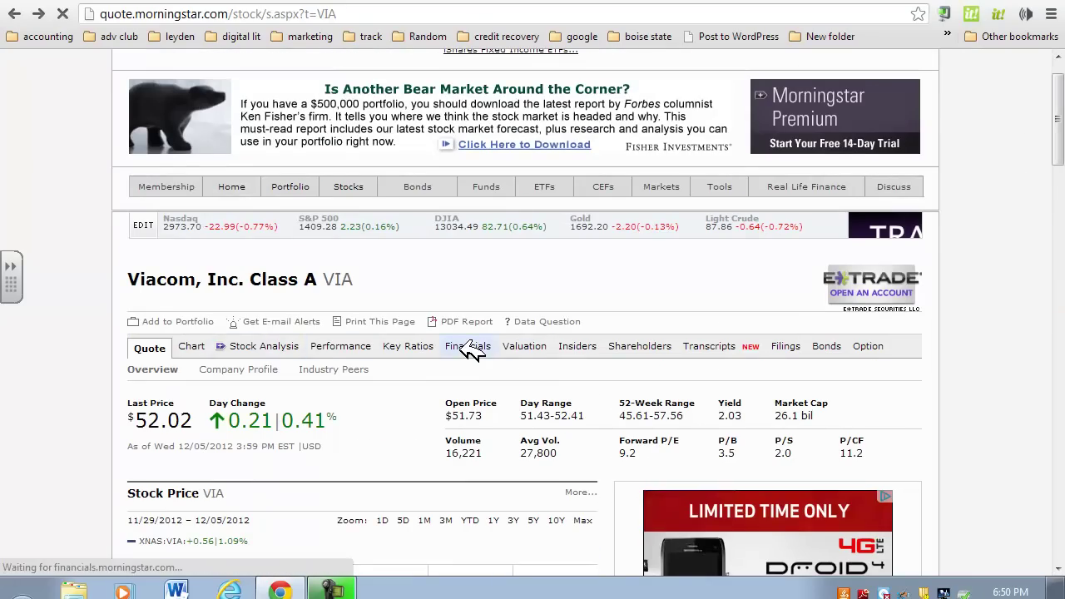
left_click_drag(1062, 173, 1062, 312)
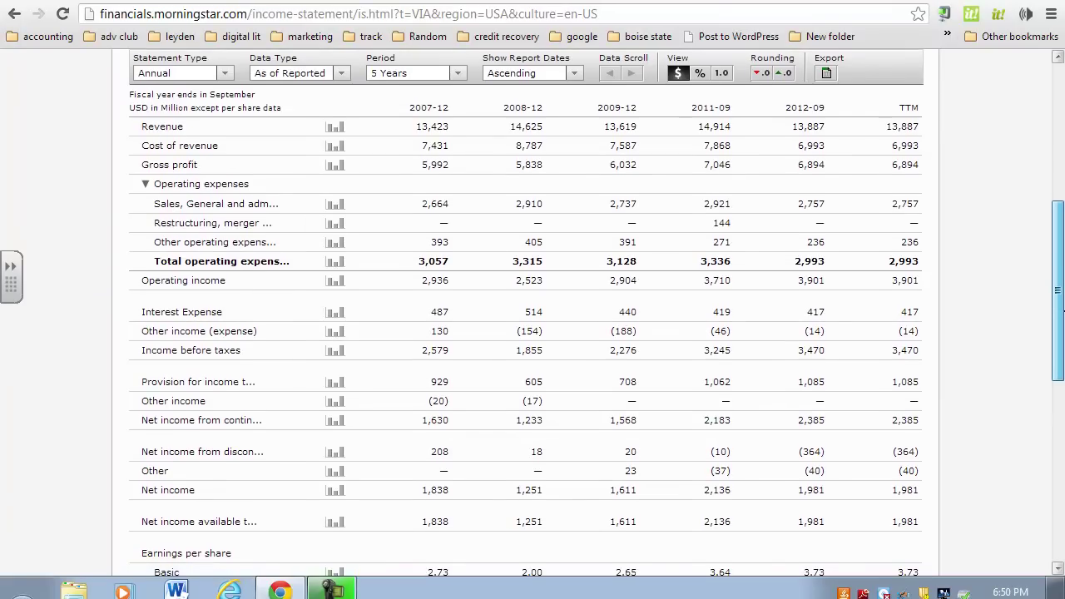
left_click_drag(138, 126, 196, 127)
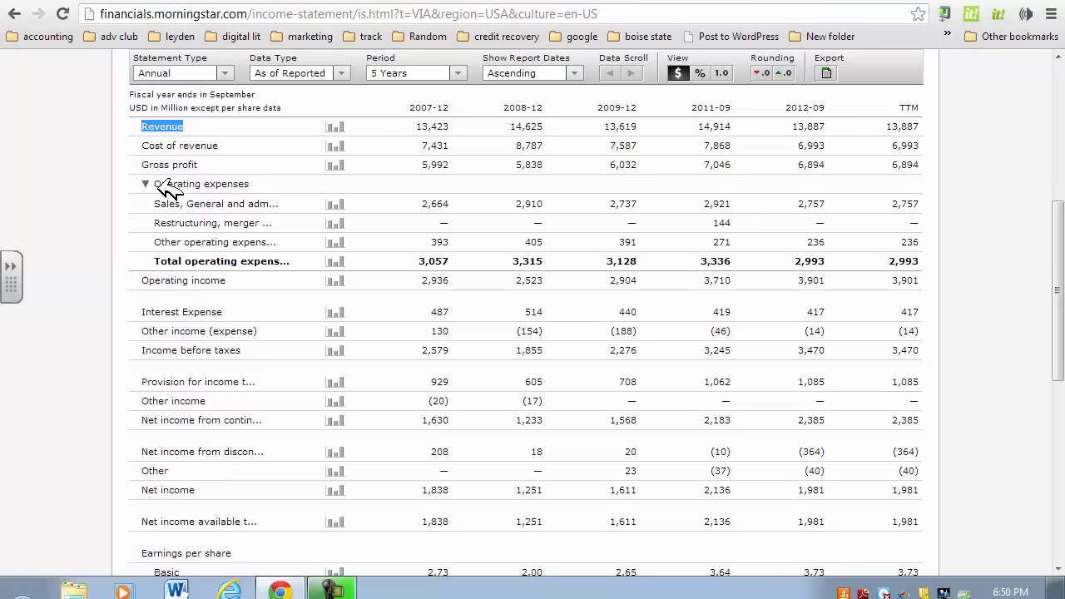
left_click_drag(153, 183, 274, 247)
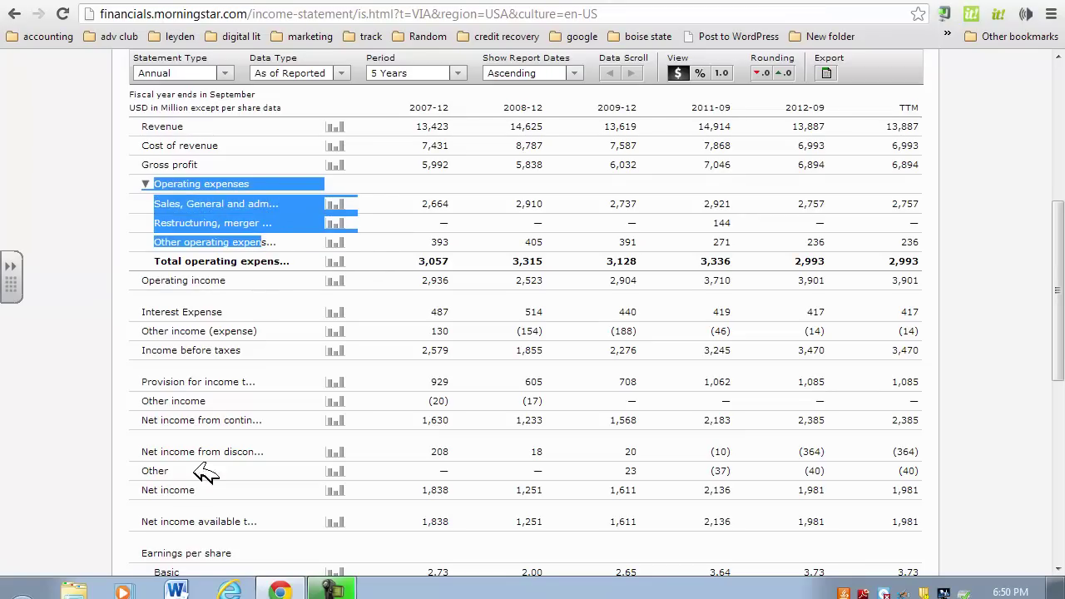
left_click_drag(139, 490, 215, 493)
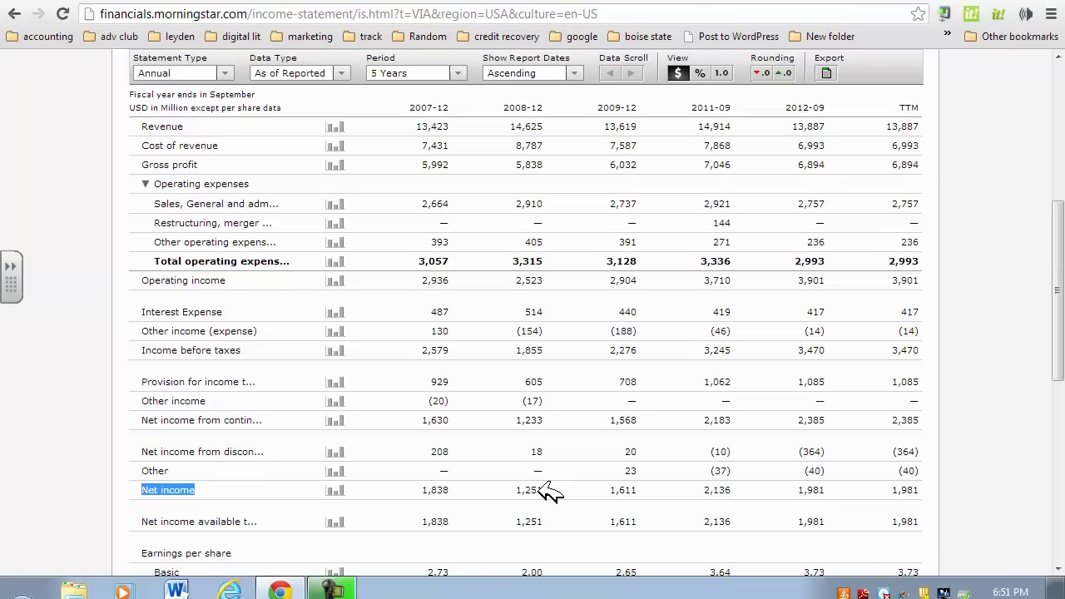
left_click_drag(1060, 351, 1051, 302)
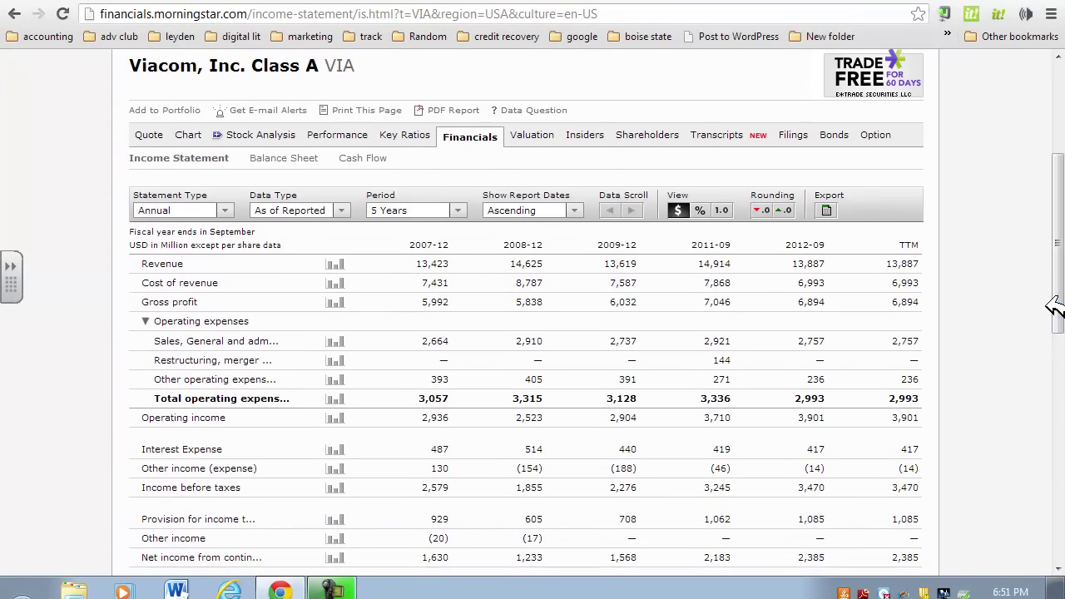
Step: Switch to the Mt Nebo Accounting Simulation Answers doc and review its receipt, checks and F.P. Park District check
left_click(756, 2)
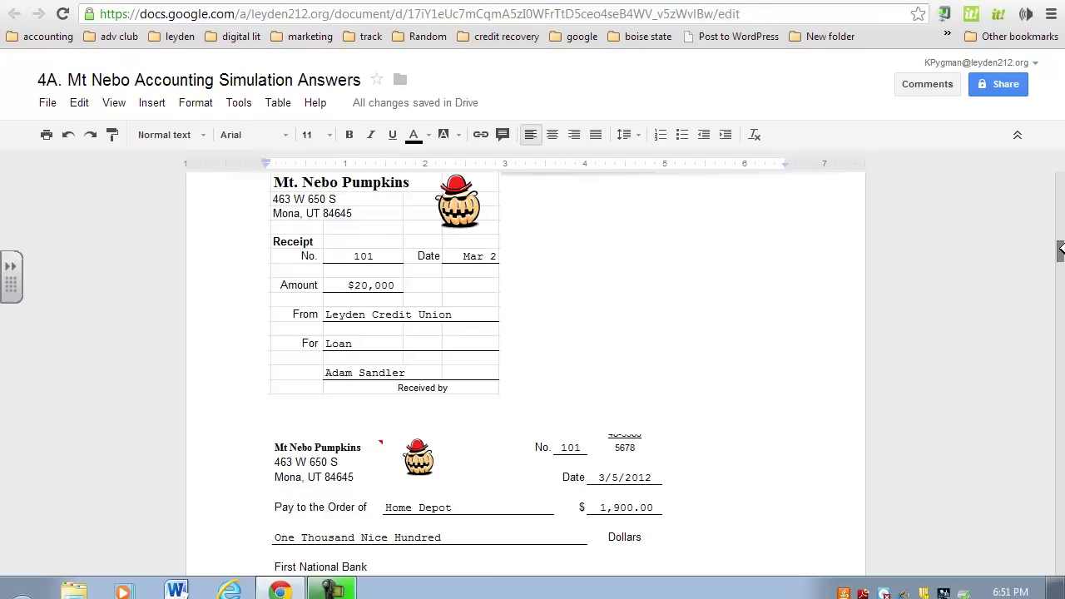
mouse_move(1060, 250)
left_mouse_down()
mouse_move(1061, 313)
mouse_move(1060, 265)
left_mouse_up()
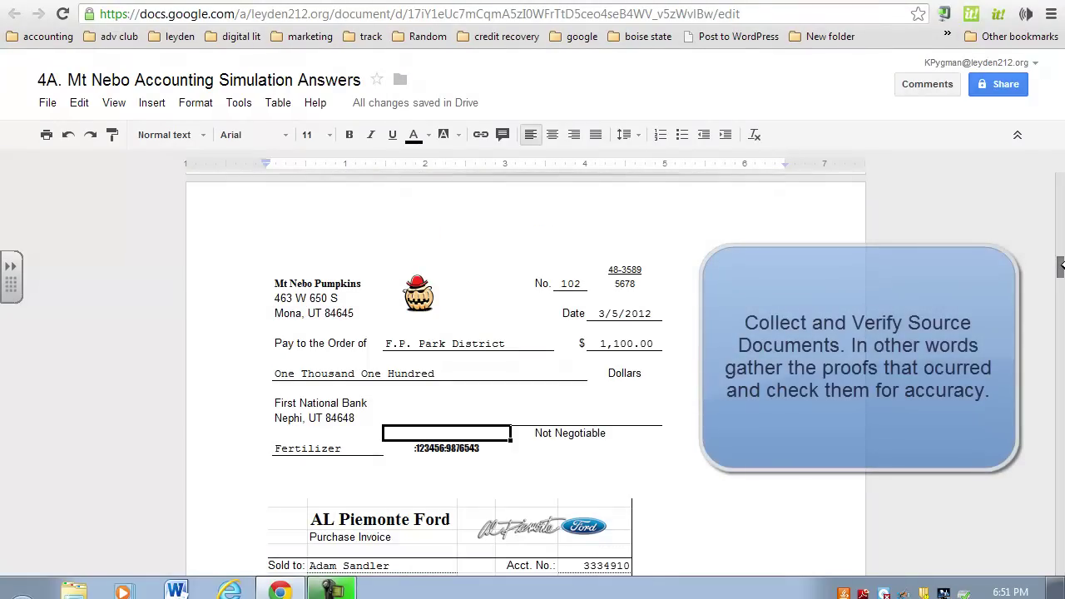
left_click_drag(1061, 265, 1062, 267)
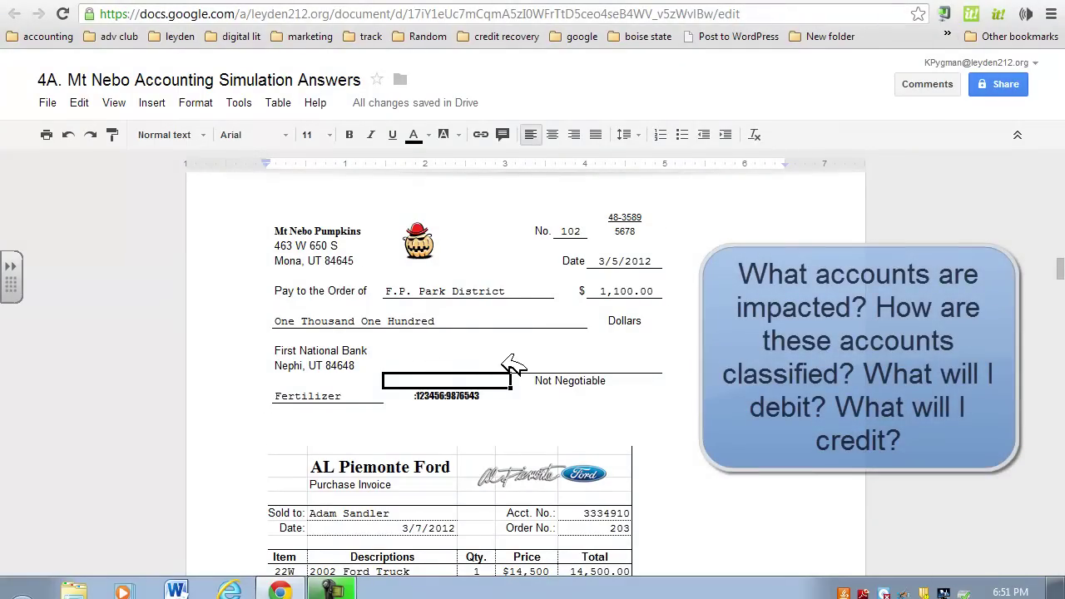
left_click(509, 365)
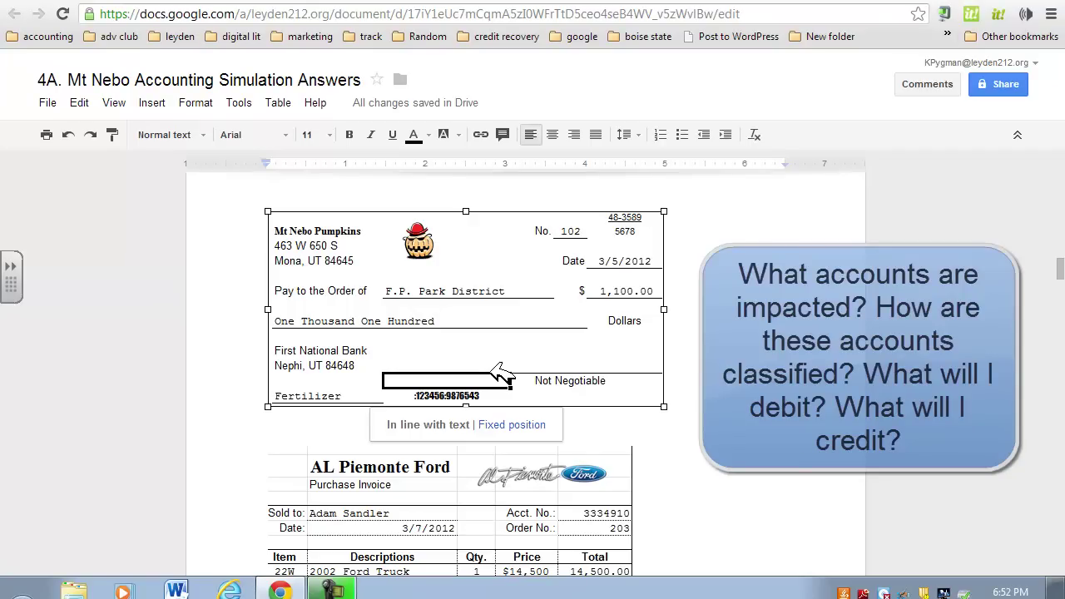
left_click_drag(1061, 269, 1061, 215)
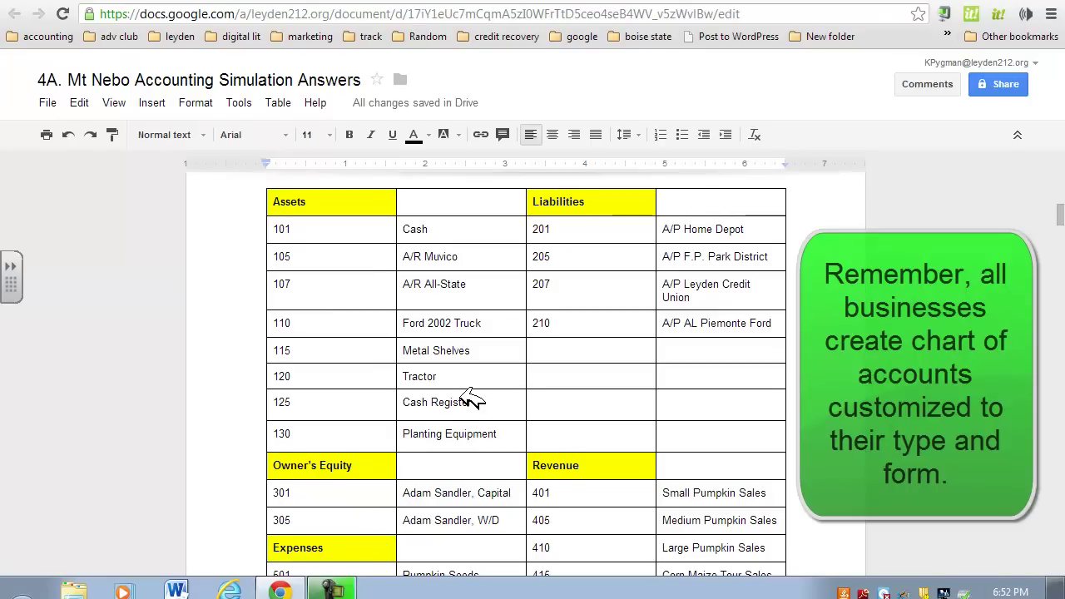
Step: Scroll past the chart of accounts, memo and receipts to General Journal Transactions Page #1
mouse_move(1061, 213)
left_mouse_down()
mouse_move(1062, 258)
mouse_move(1061, 213)
left_mouse_up()
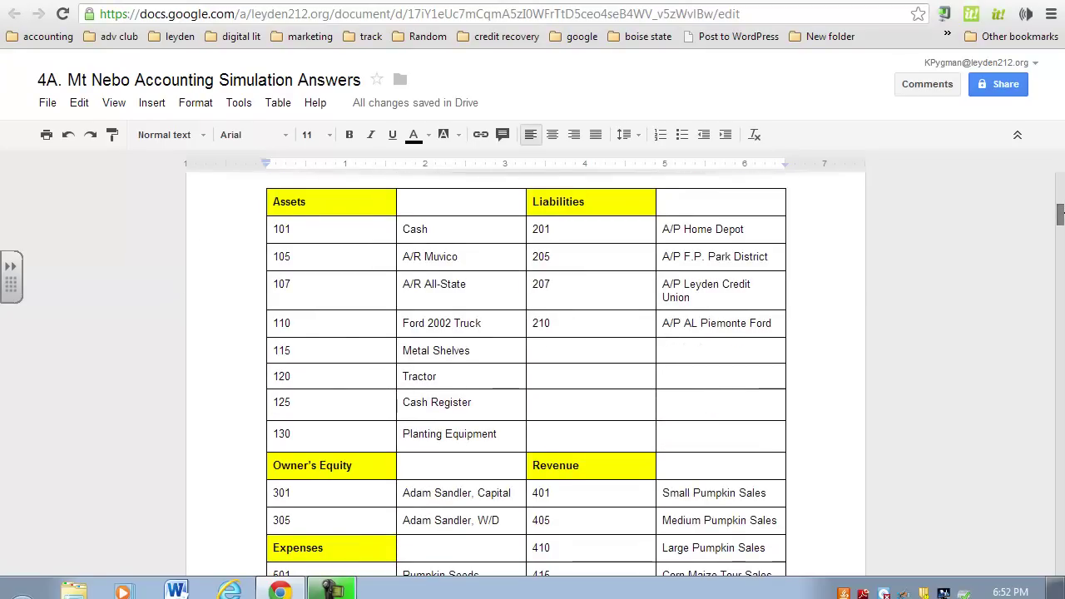
left_click_drag(1062, 213, 1061, 241)
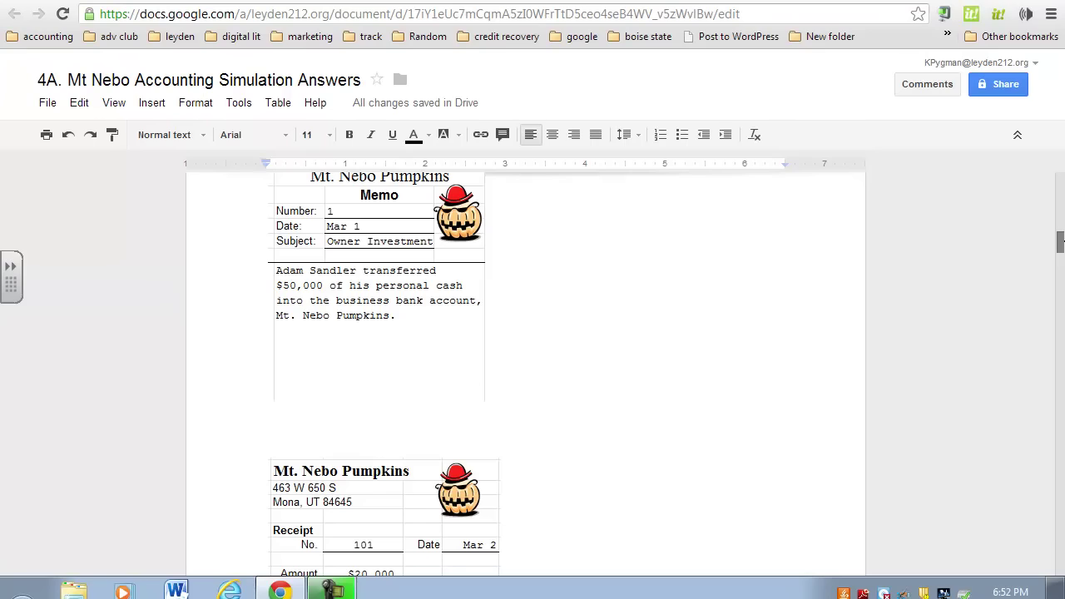
left_click_drag(1060, 241, 1061, 437)
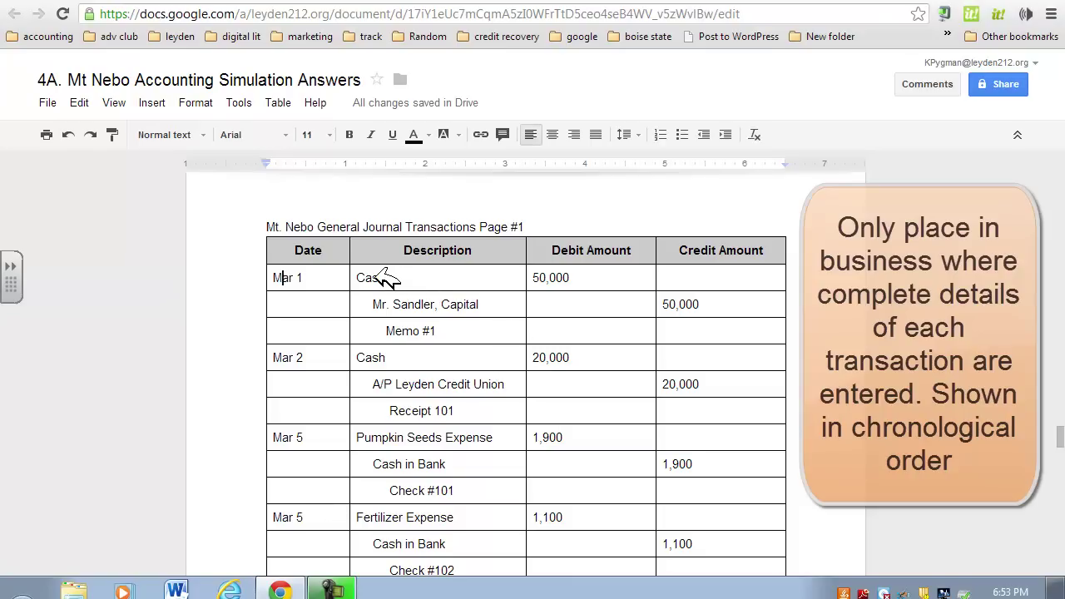
Step: Highlight the Mar 1 journal entry: Cash debit, Mr. Sandler Capital line and Memo #1 reference
left_click_drag(358, 277, 587, 272)
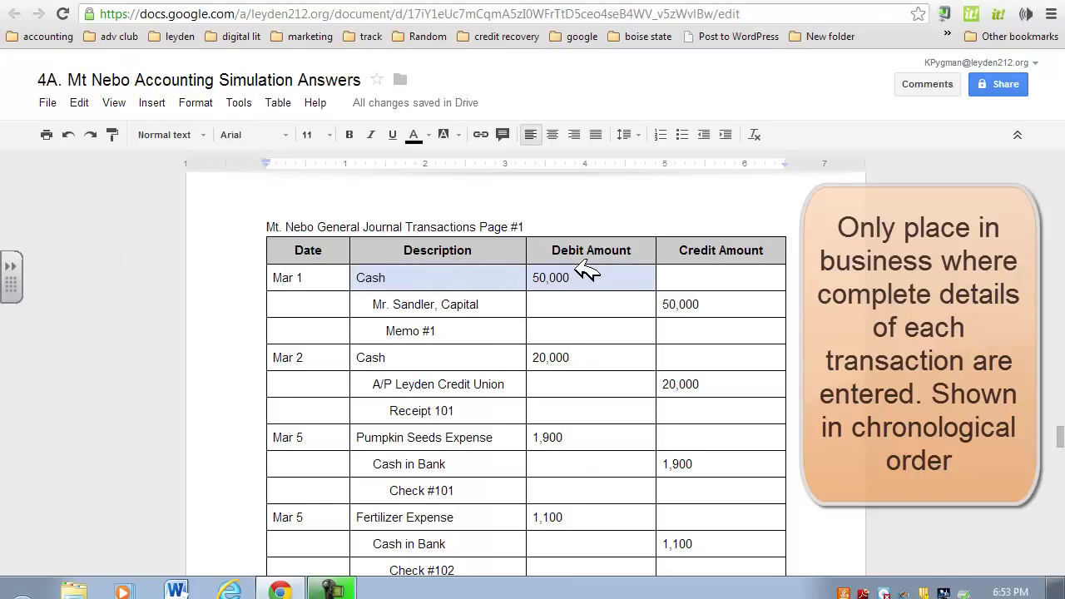
left_click_drag(372, 303, 706, 305)
left_click(387, 331)
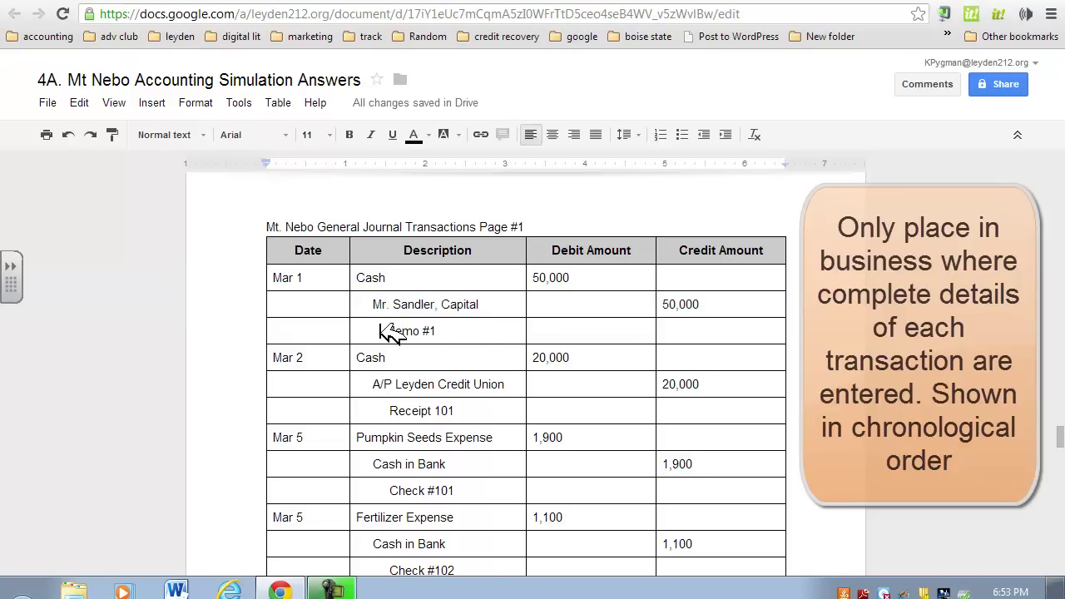
left_click_drag(383, 331, 465, 329)
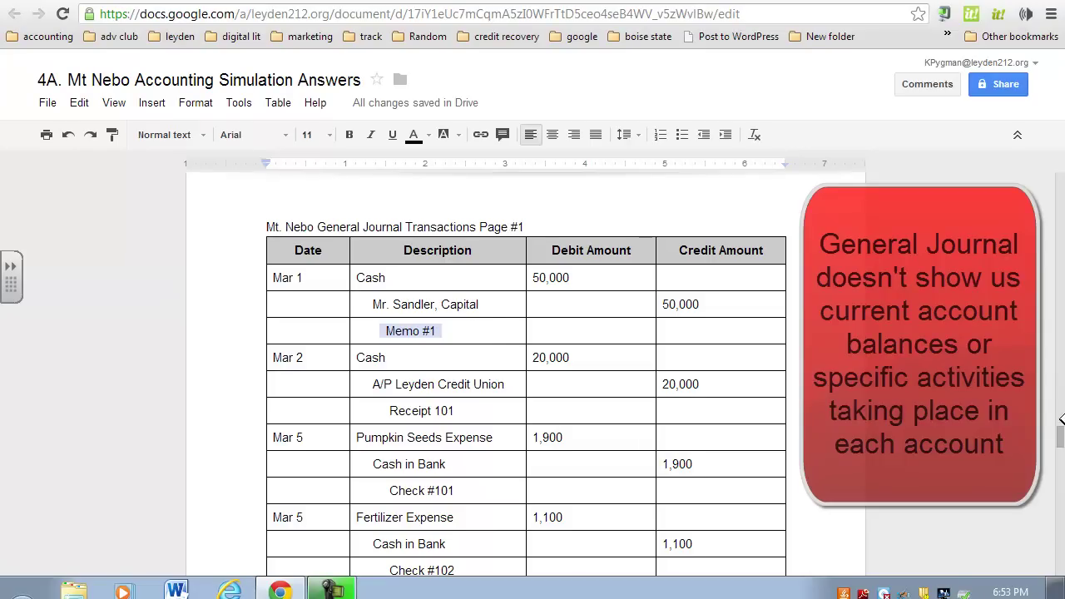
Step: Scroll down to the blank Cash in Bank #101, Delivery Truck #105 and A/P Leyden #201 ledgers
scroll(1061, 435, "down", 1)
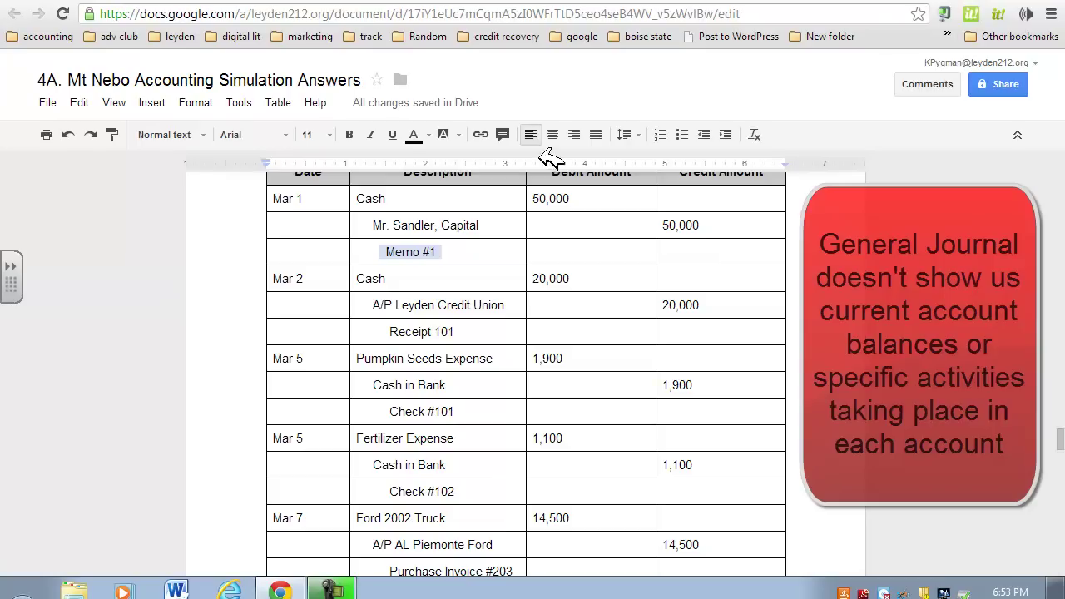
left_click(508, 193)
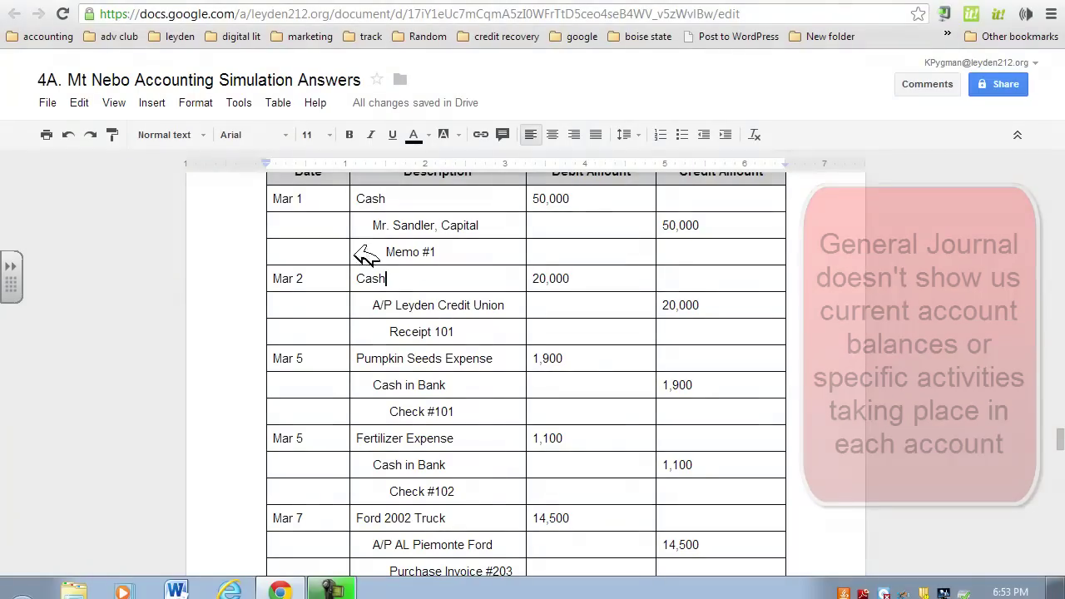
left_click_drag(1062, 439, 1062, 523)
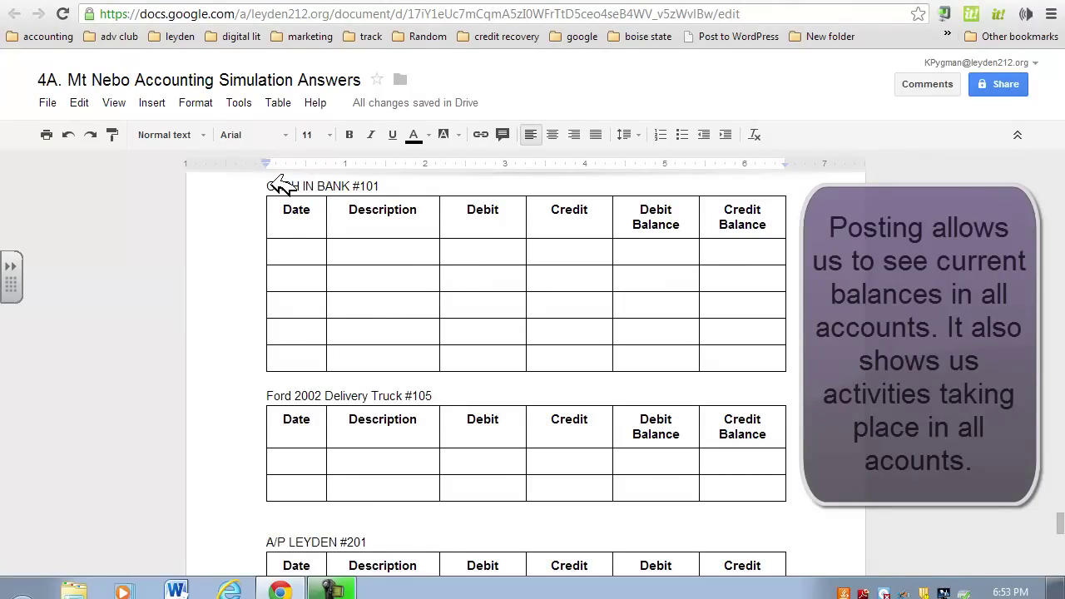
Step: Highlight the Cash in Bank, Ford 2002 Delivery Truck #105 and A/P LEYDEN #201 ledger headings
left_click_drag(267, 186, 405, 184)
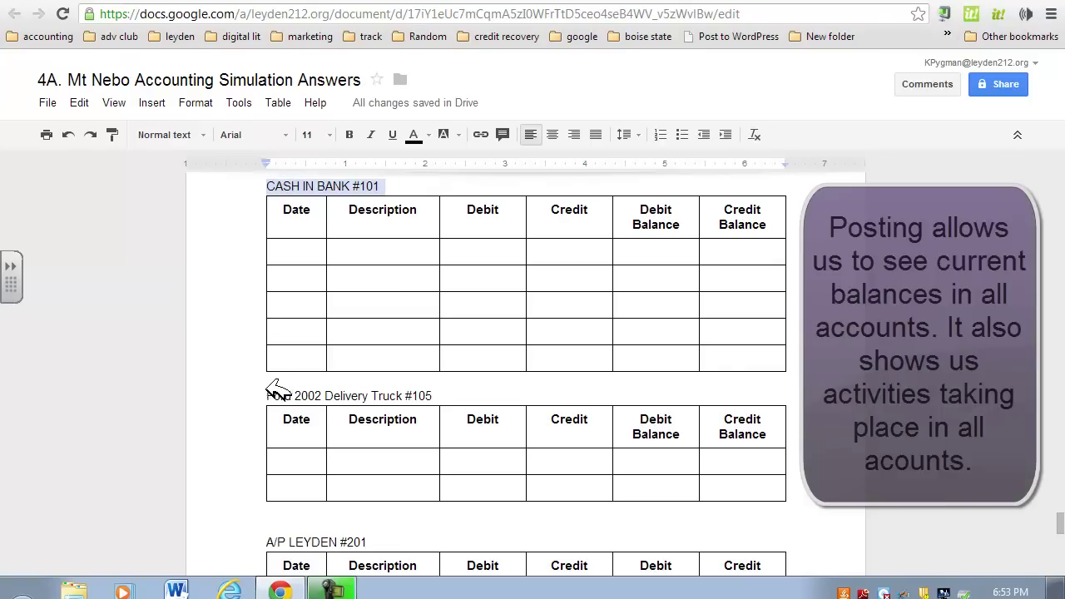
left_click_drag(268, 393, 434, 389)
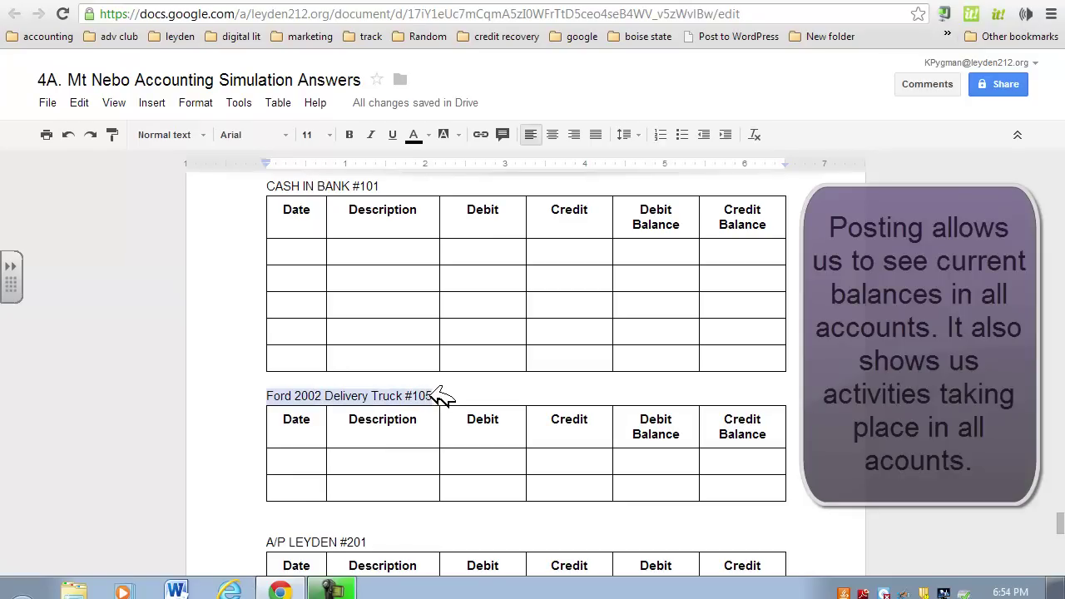
left_click_drag(267, 539, 397, 538)
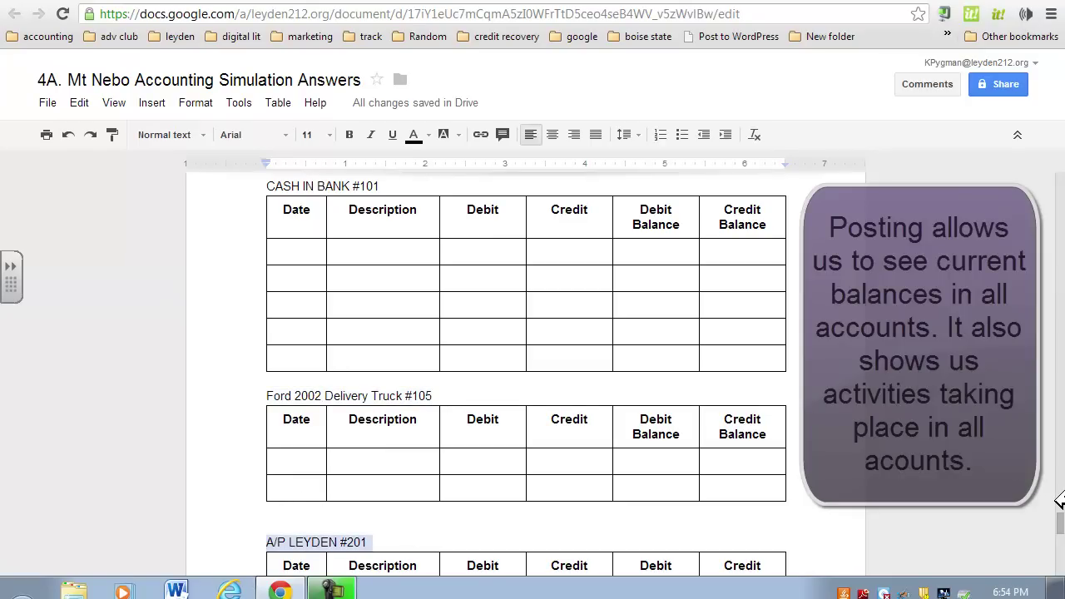
Step: Check the Mar 1 Cash debit row in the journal, then return to the CASH IN BANK #101 table
mouse_move(1060, 524)
left_mouse_down()
mouse_move(1064, 166)
mouse_move(1061, 520)
left_mouse_up()
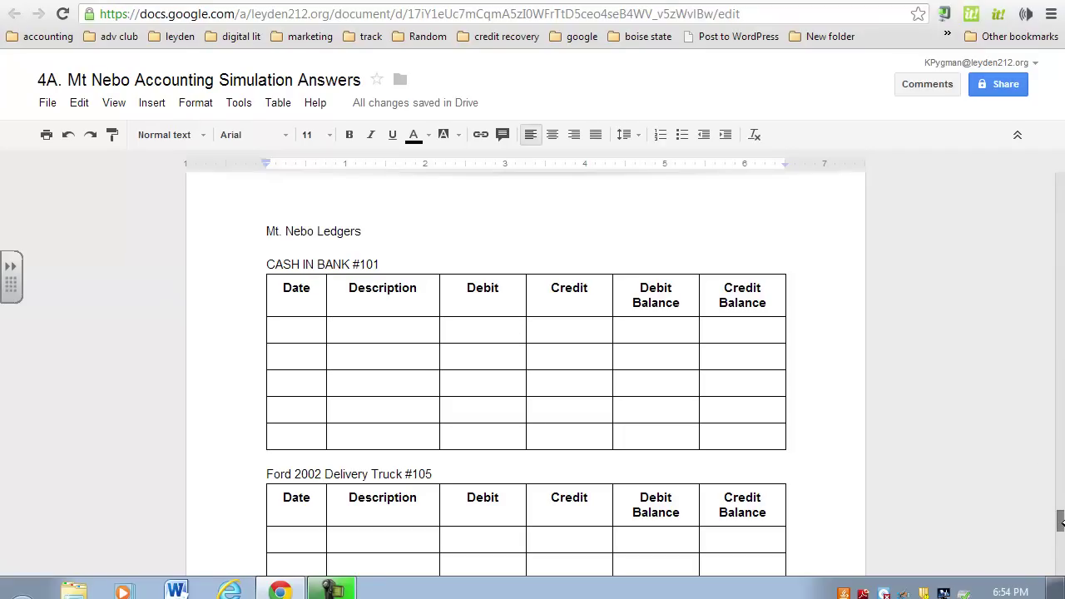
left_click_drag(1062, 521, 1057, 440)
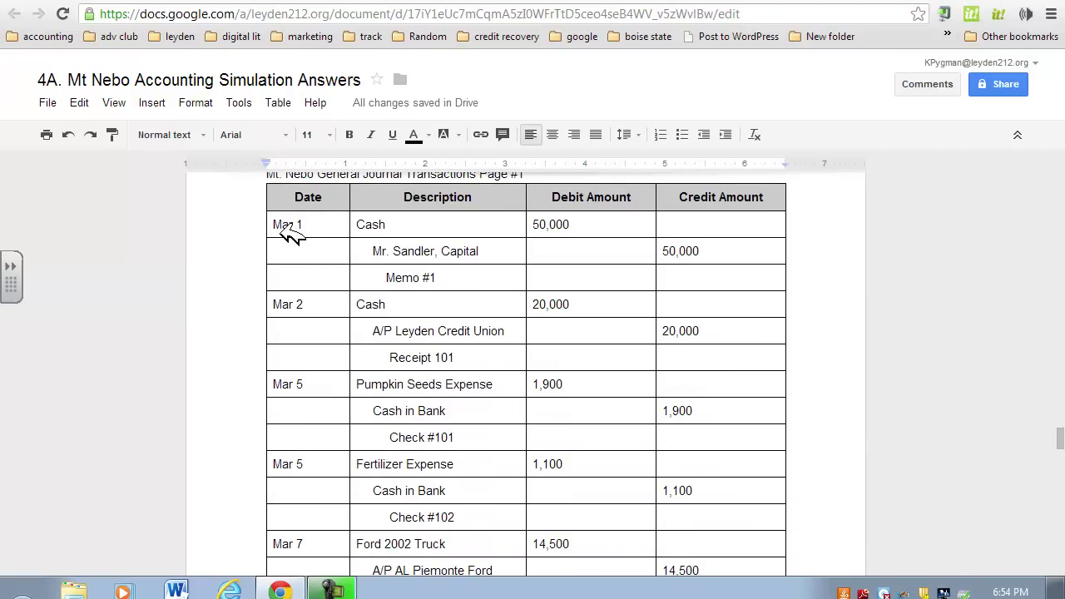
left_click_drag(283, 229, 568, 231)
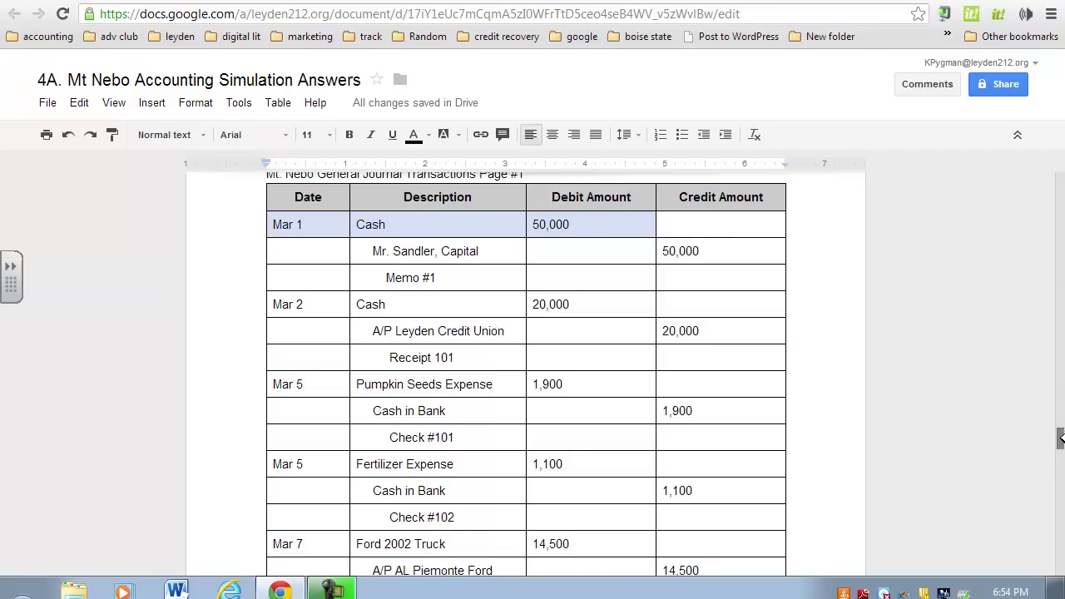
left_click_drag(1060, 439, 1061, 520)
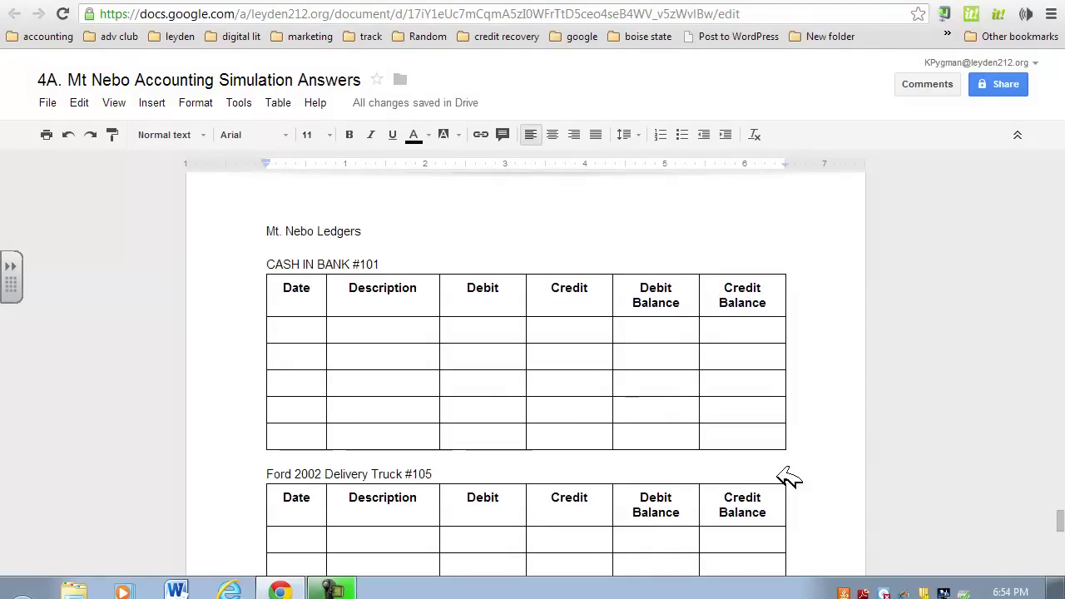
Step: Enter Mar 1, Memo 101 and a 50,000 debit in the first CASH IN BANK #101 row
left_click_drag(328, 333, 321, 333)
left_click(320, 333)
type("Mar 1")
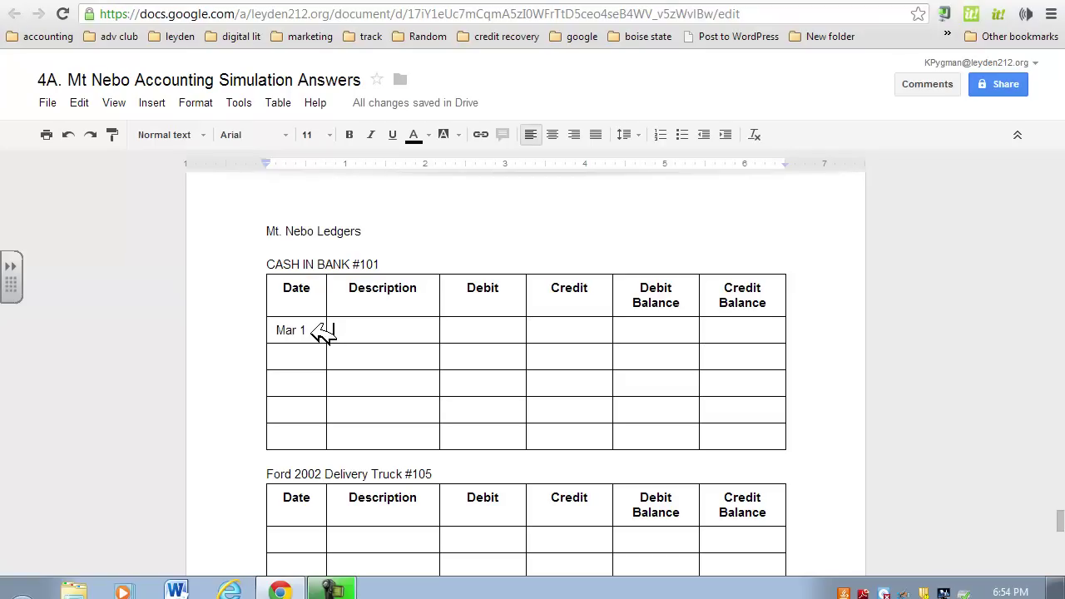
key("Tab")
type("M")
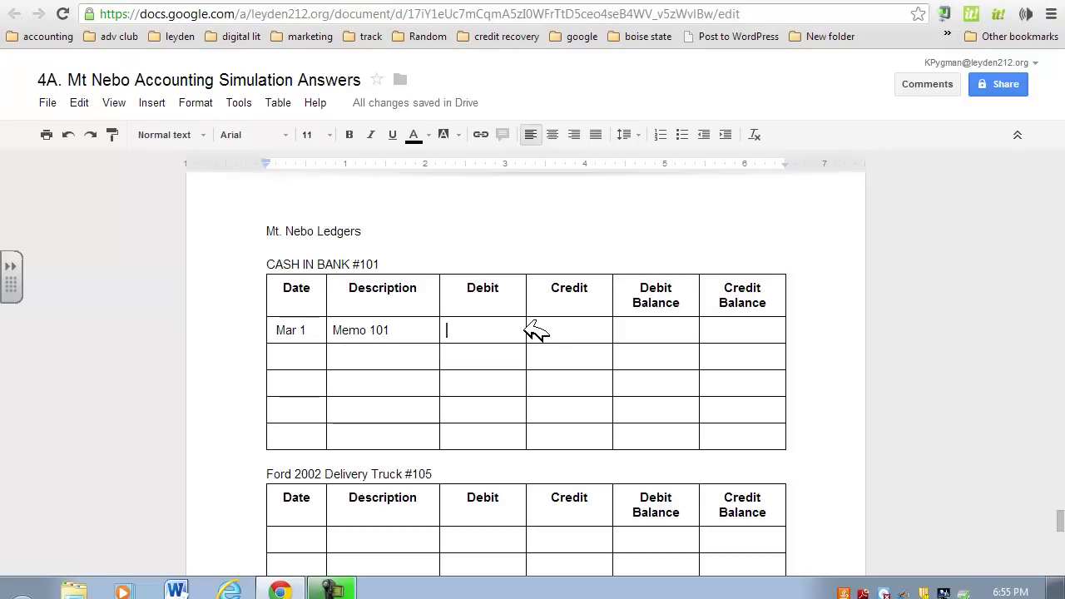
type("50,00")
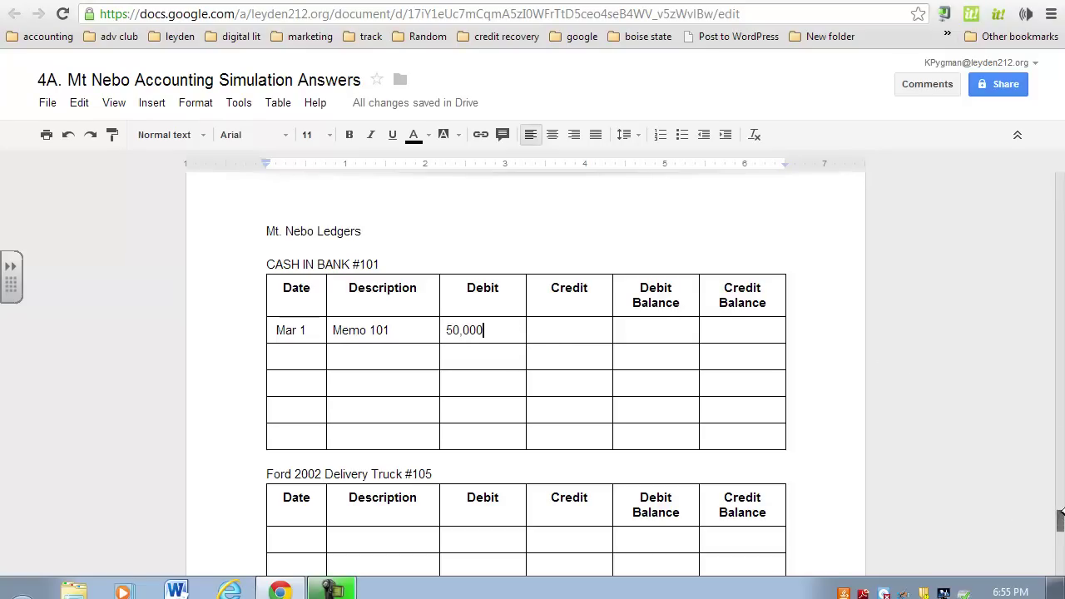
Step: Compare against the journal and enter the 50,000 debit balance for the Mar 1 row
left_click_drag(1060, 521, 1060, 435)
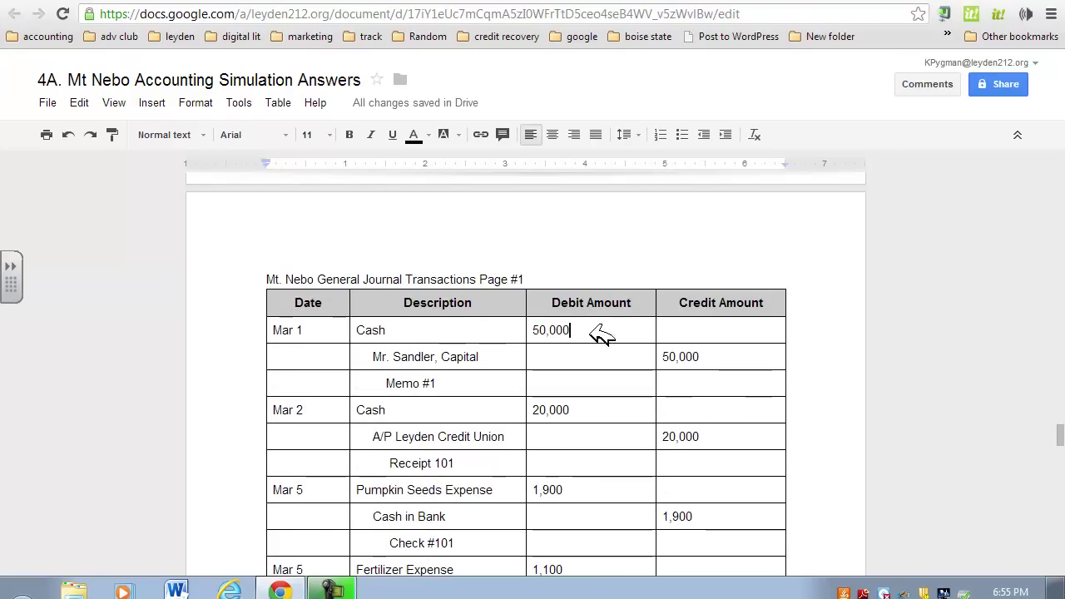
left_click_drag(602, 332, 453, 330)
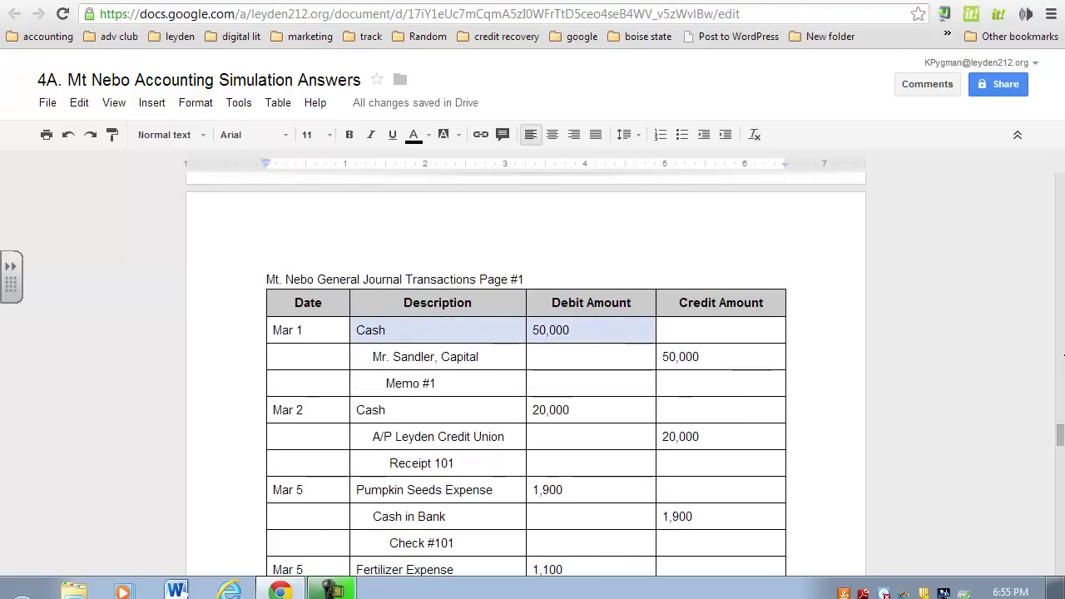
left_click_drag(1061, 433, 1060, 516)
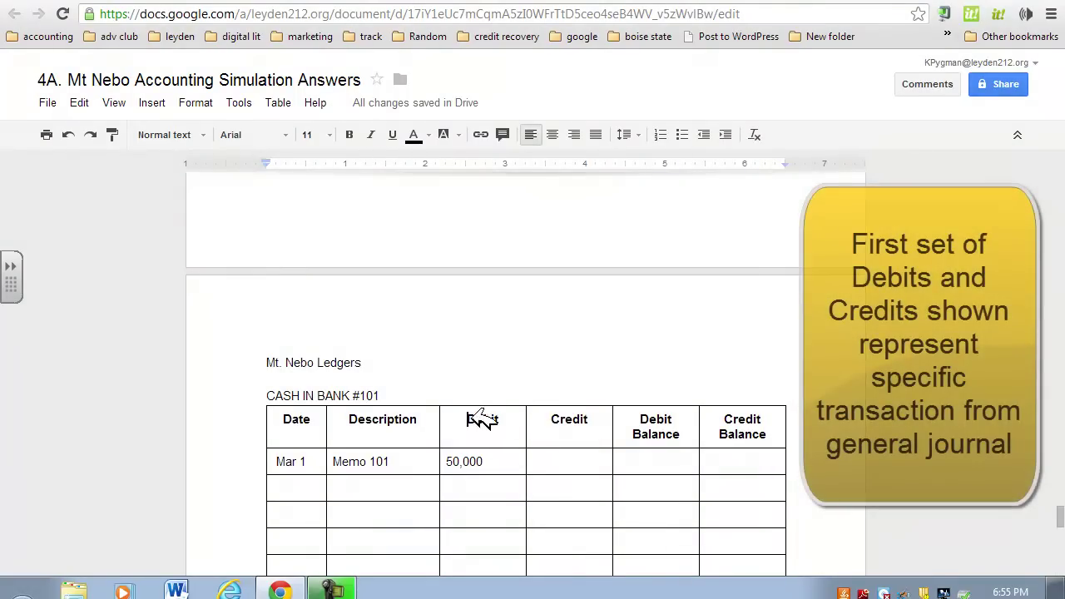
left_click_drag(469, 414, 594, 412)
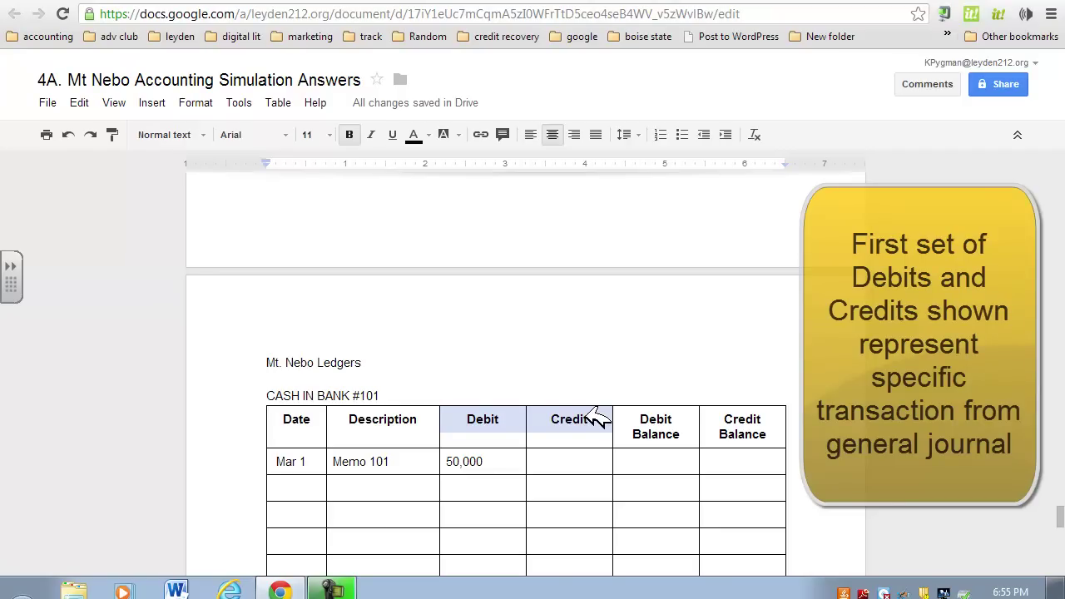
left_click(690, 460)
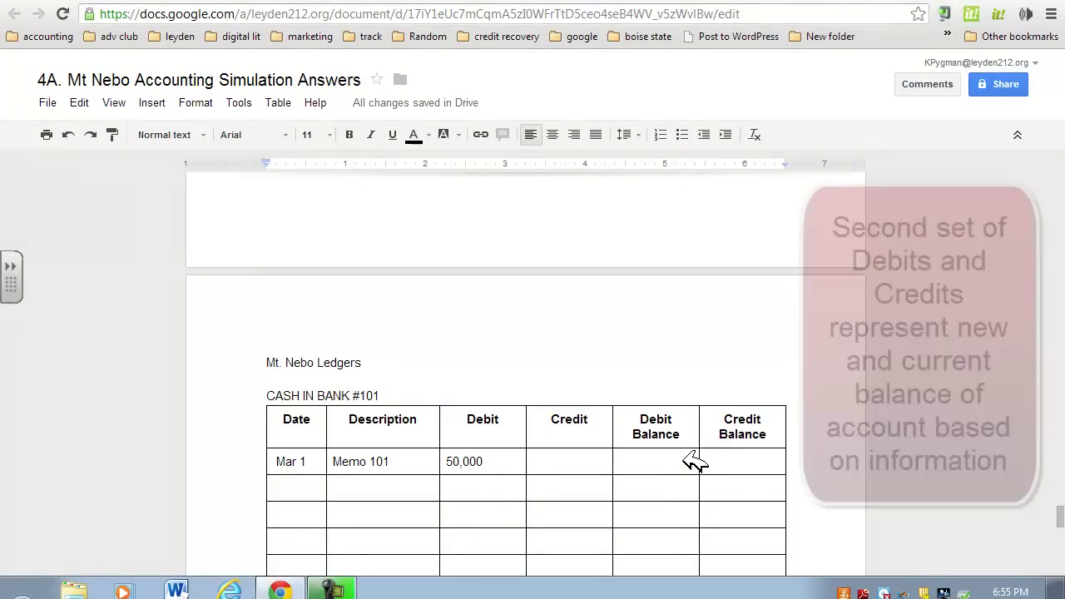
type("50,000")
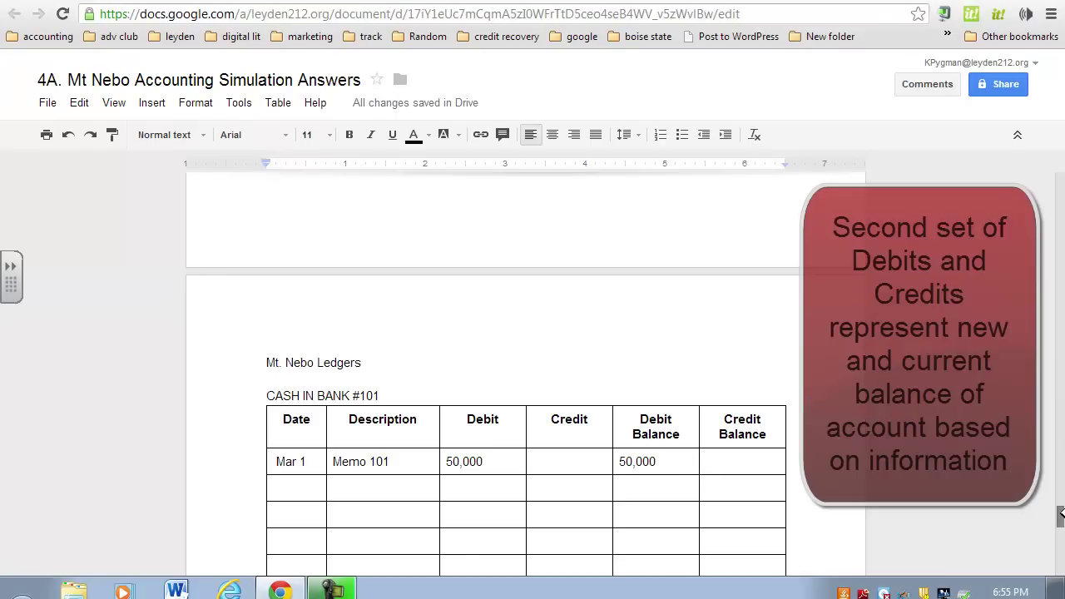
left_click_drag(1061, 514, 1061, 441)
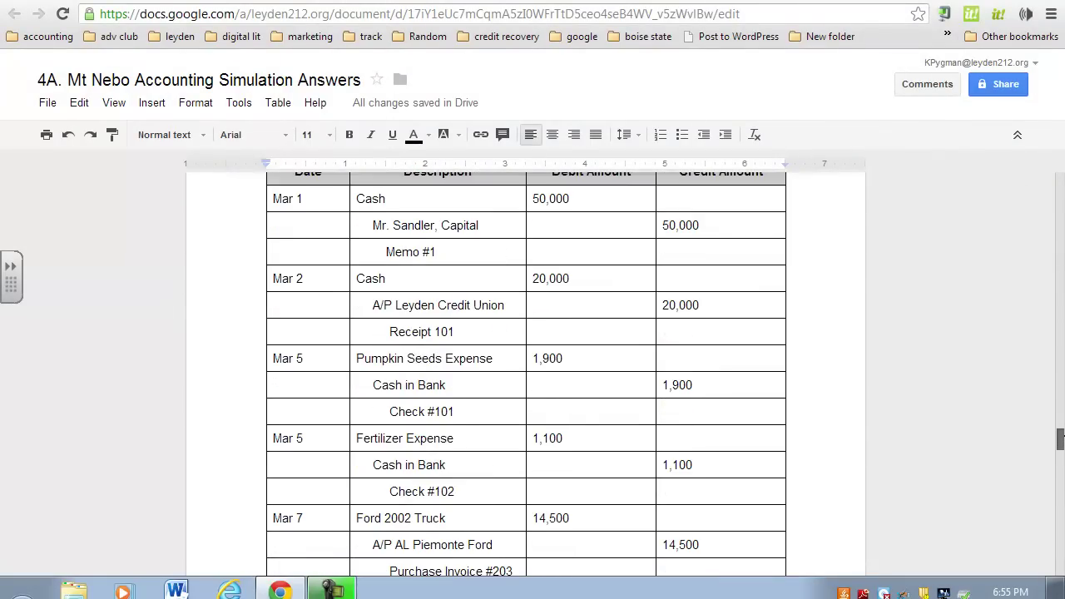
Step: Enter Mar 1, Memo #1 and a 50,000 credit in the Capital #301 ledger
left_click_drag(375, 215, 677, 220)
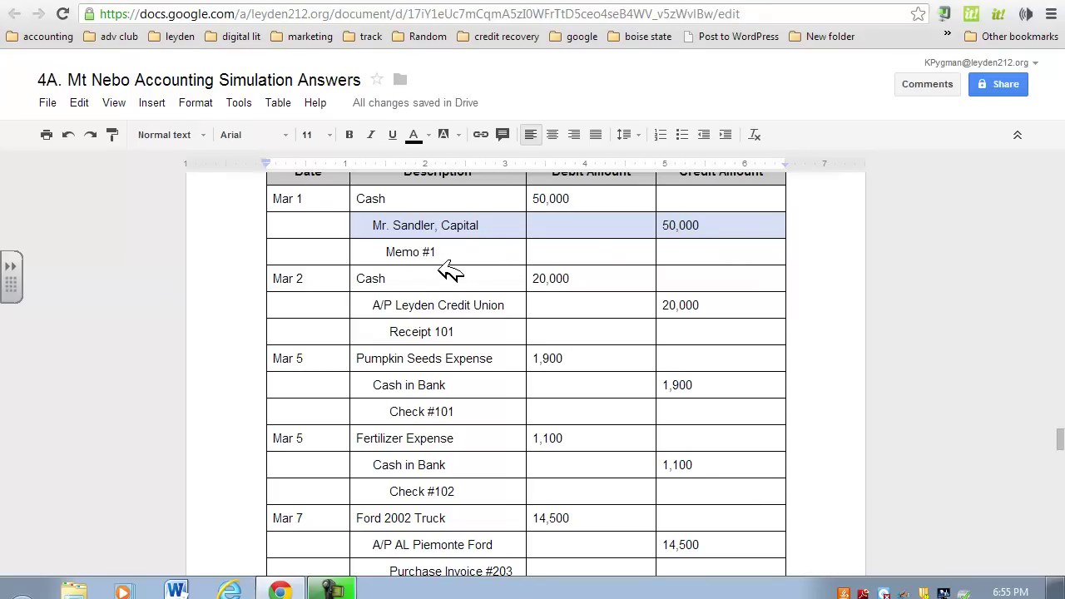
mouse_move(1061, 441)
left_mouse_down()
mouse_move(1060, 559)
mouse_move(1060, 545)
left_mouse_up()
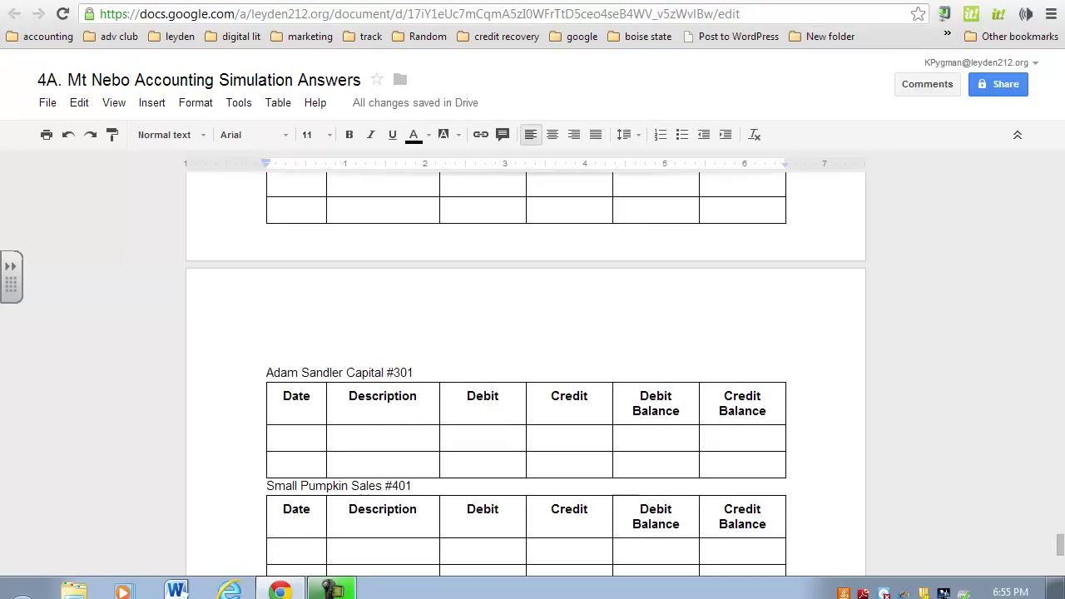
left_click_drag(324, 438, 310, 441)
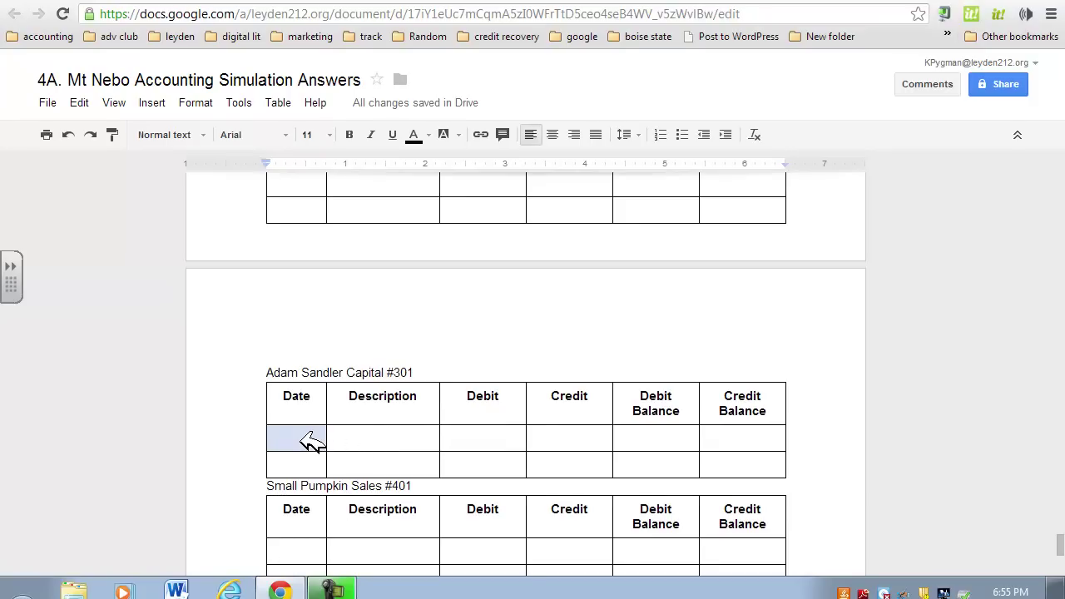
type("Mar 1")
key("Tab")
type("Mom")
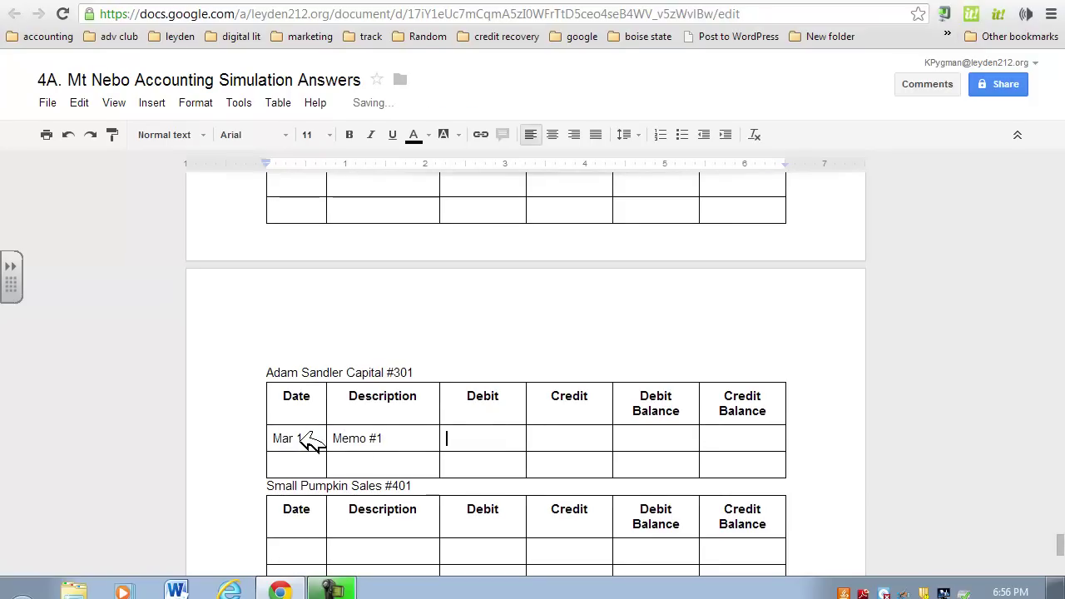
type("50,00")
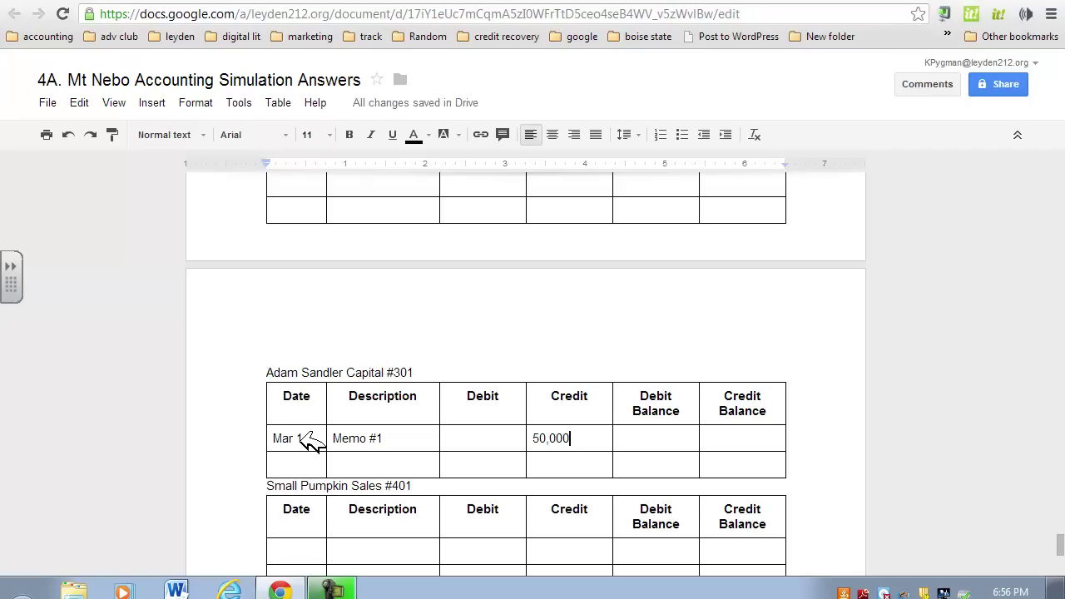
Step: Add the 50,000 credit balance to the Mar 1 Capital row
left_click_drag(602, 396, 506, 396)
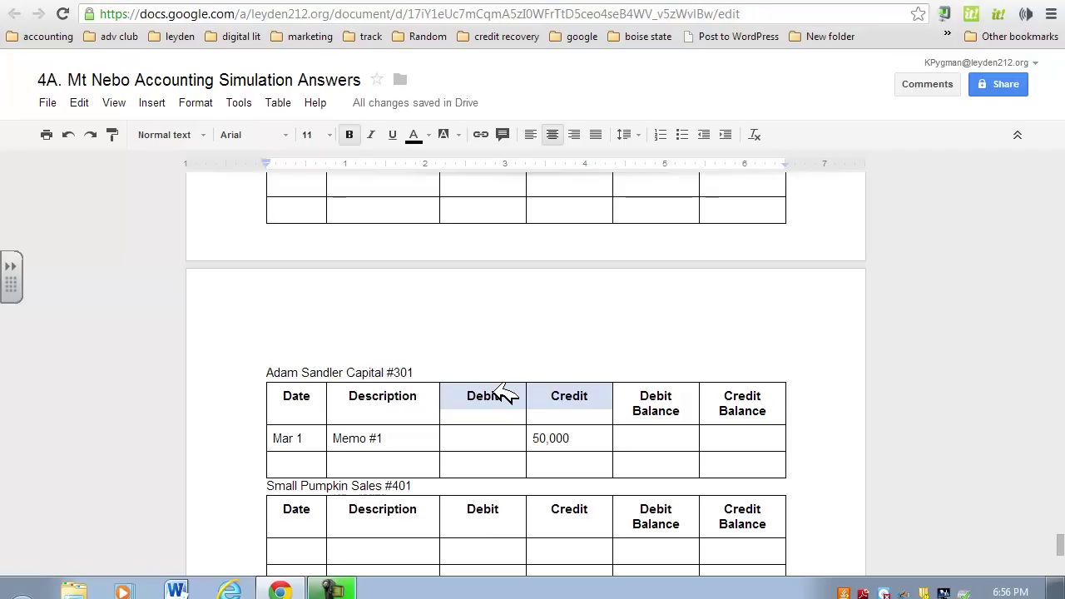
left_click(663, 392)
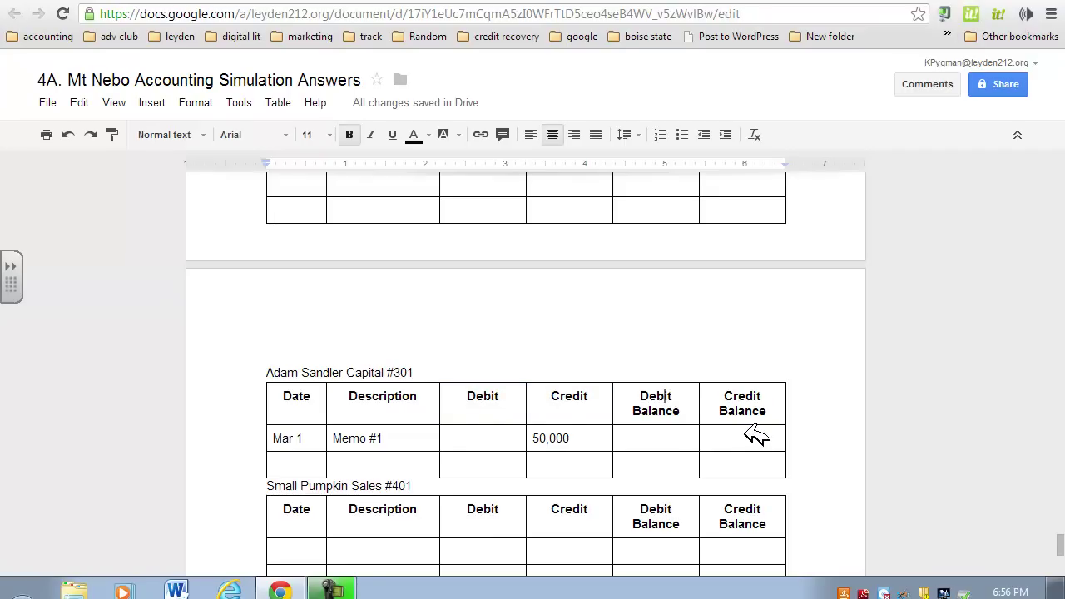
left_click_drag(756, 436, 754, 440)
type("5")
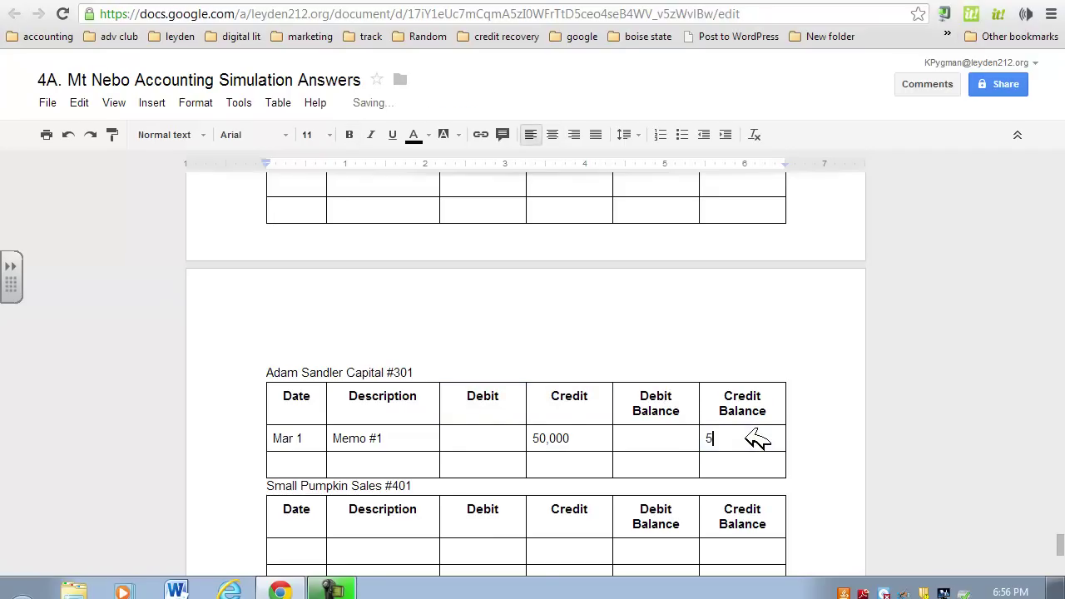
type("0,000")
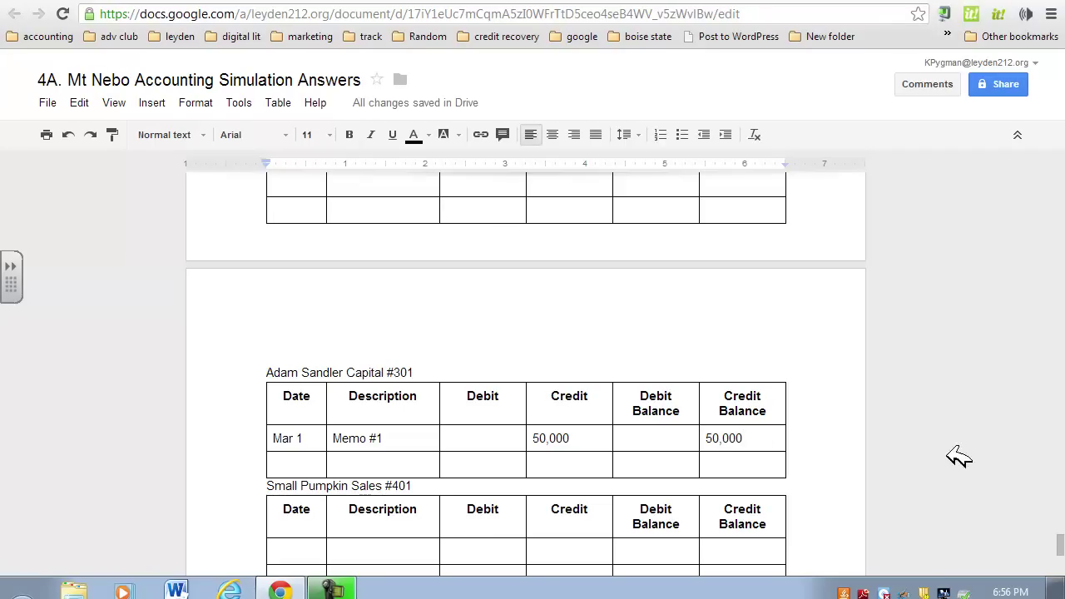
Step: Enter Mar 2, Receipt 101 and a 20,000 debit in the second CASH IN BANK #101 row
left_click_drag(1059, 539, 1060, 440)
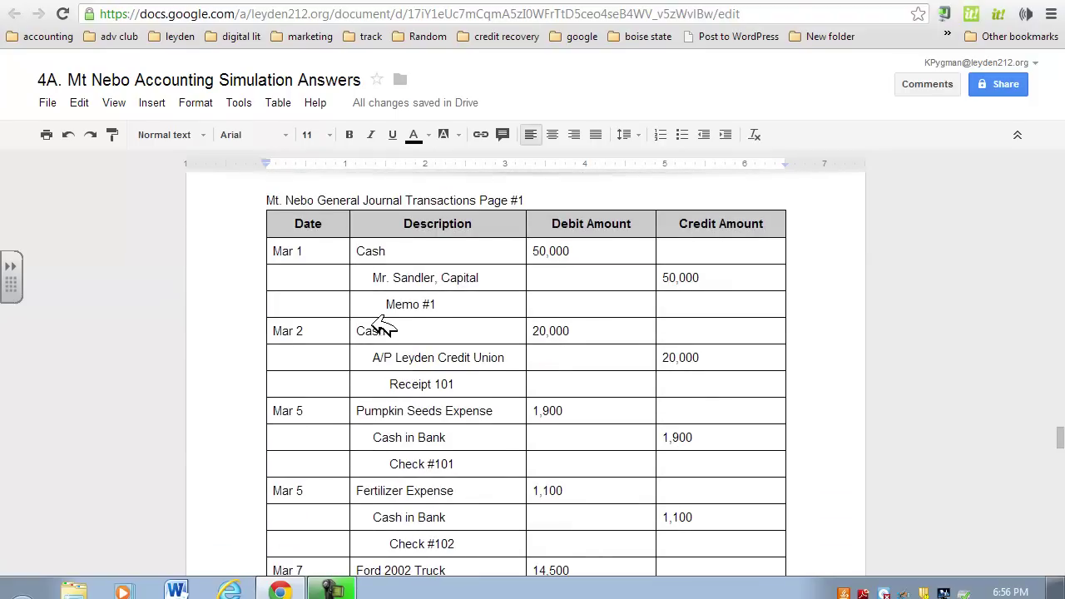
left_click_drag(372, 331, 559, 331)
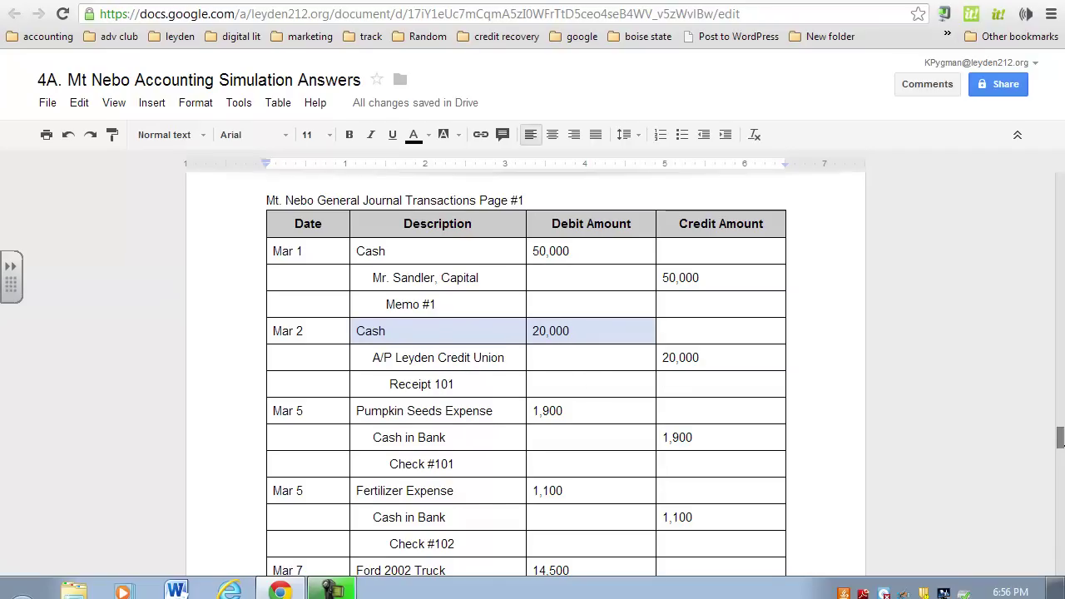
left_click_drag(1060, 439, 1061, 523)
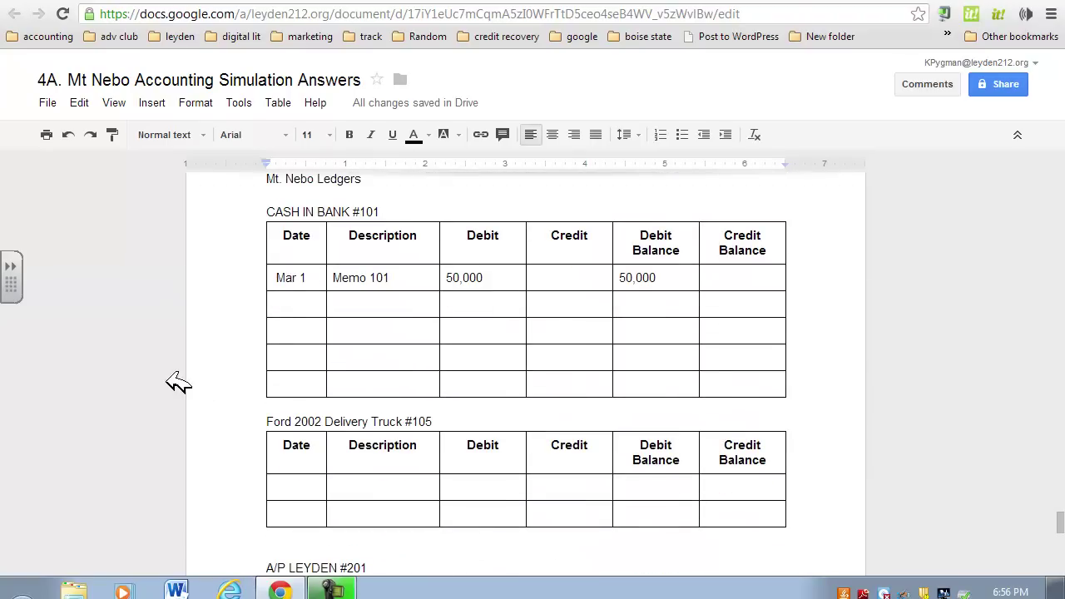
left_click(277, 306)
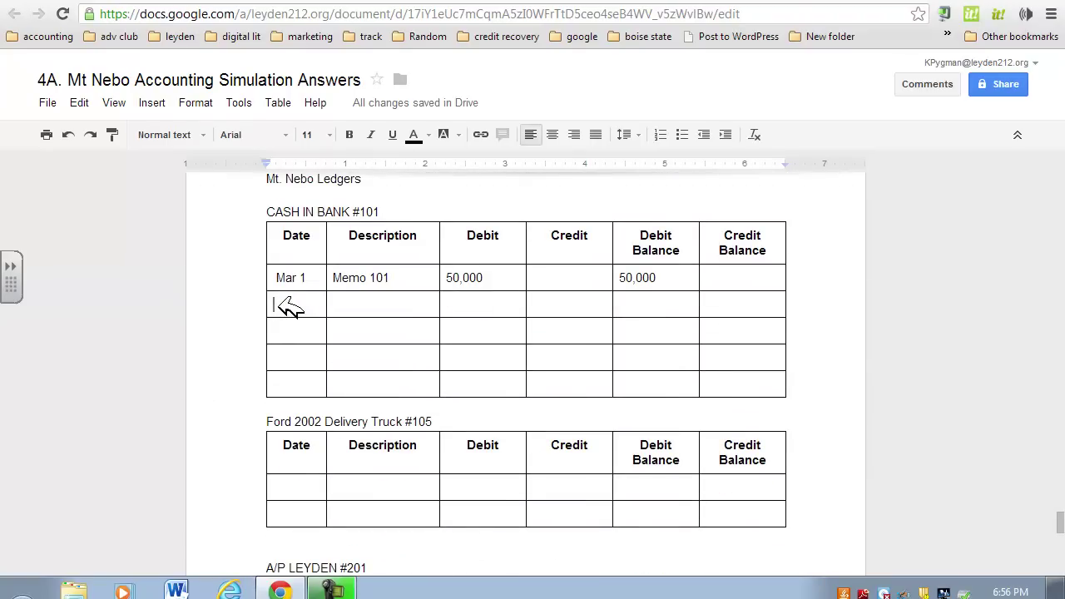
type("Mar 2")
key("Tab")
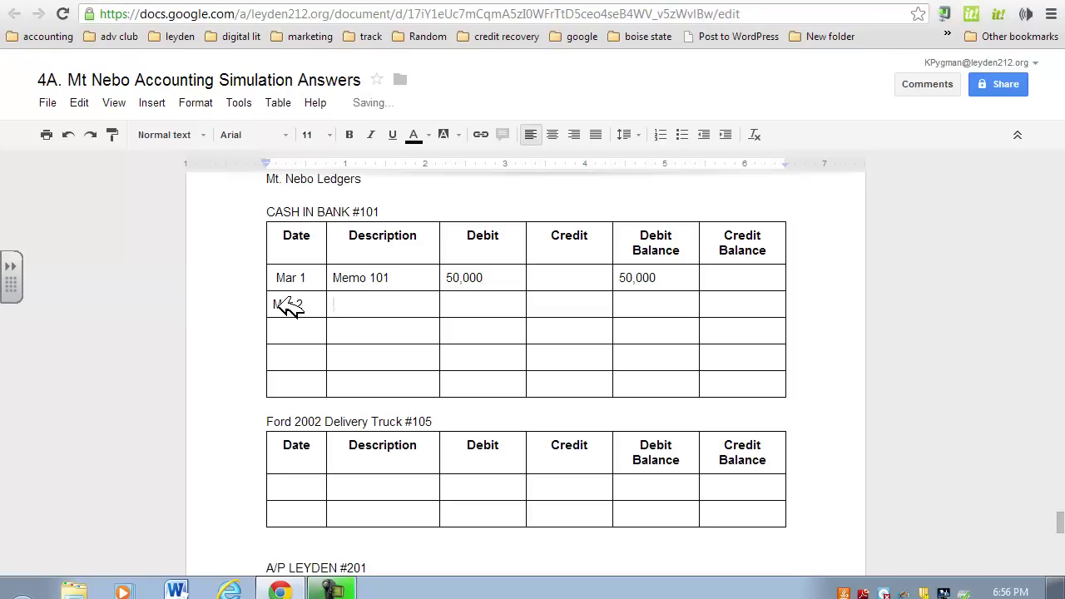
type("Receipt 101")
key("Tab")
type("2")
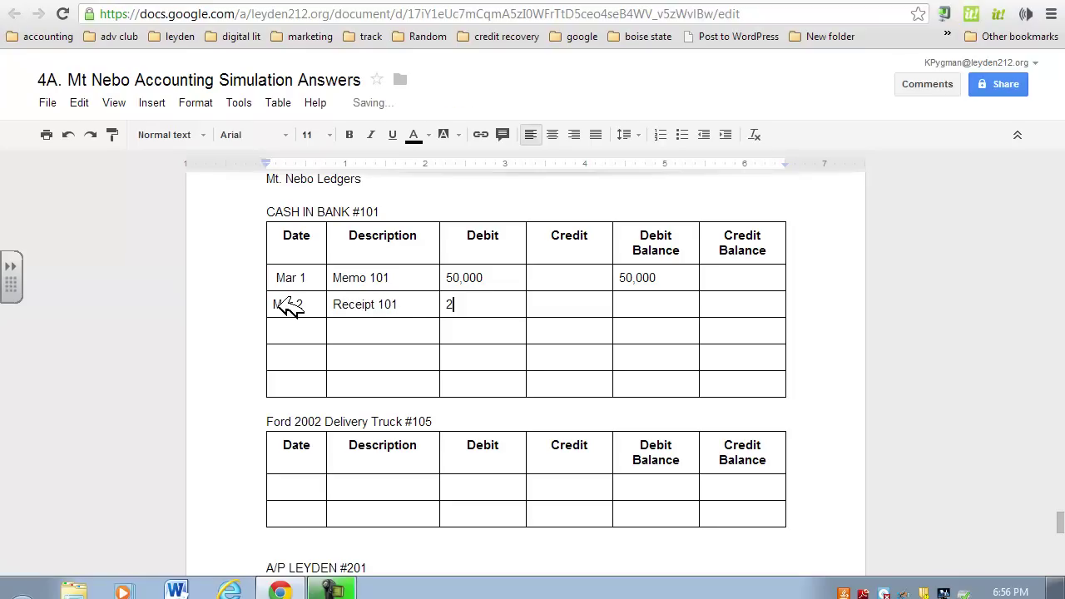
type("0,000")
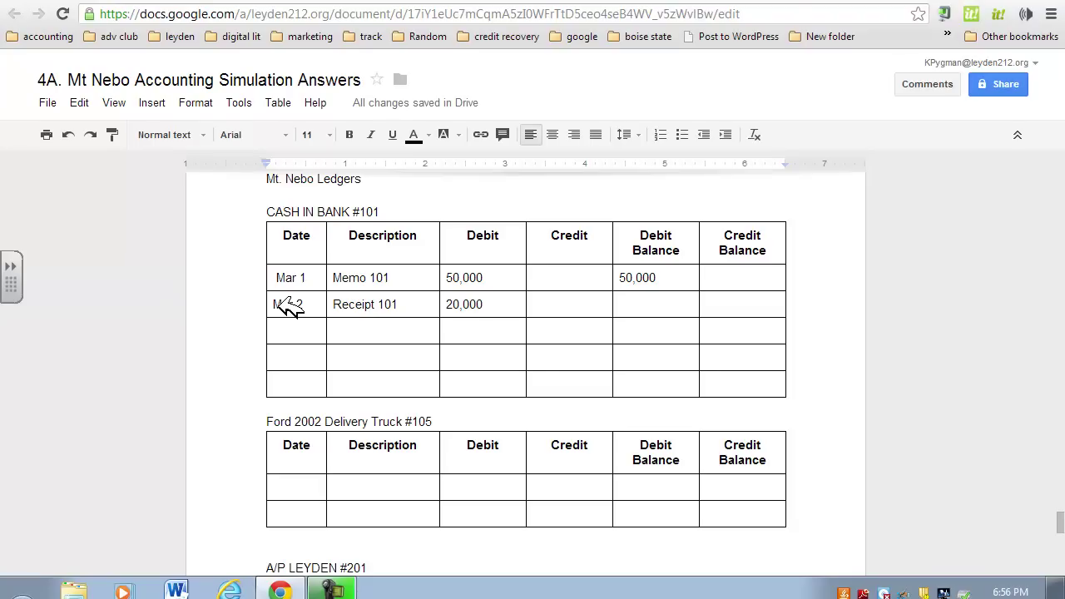
Step: Add the 50,000 prior balance and 20,000 debit as a 70,000 debit balance for Mar 2
left_click_drag(683, 280, 617, 273)
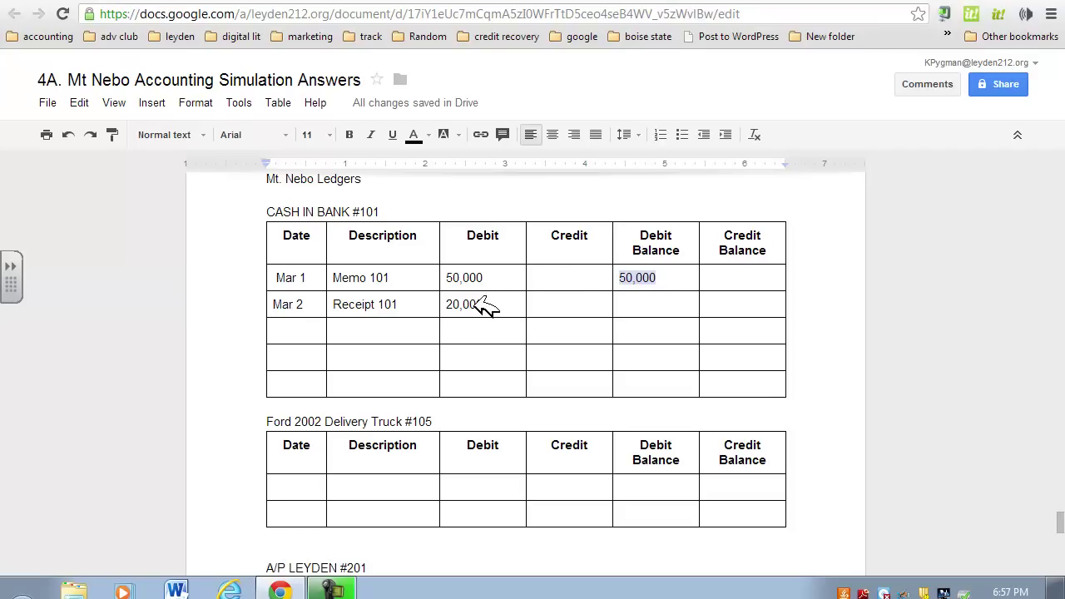
left_click(650, 304)
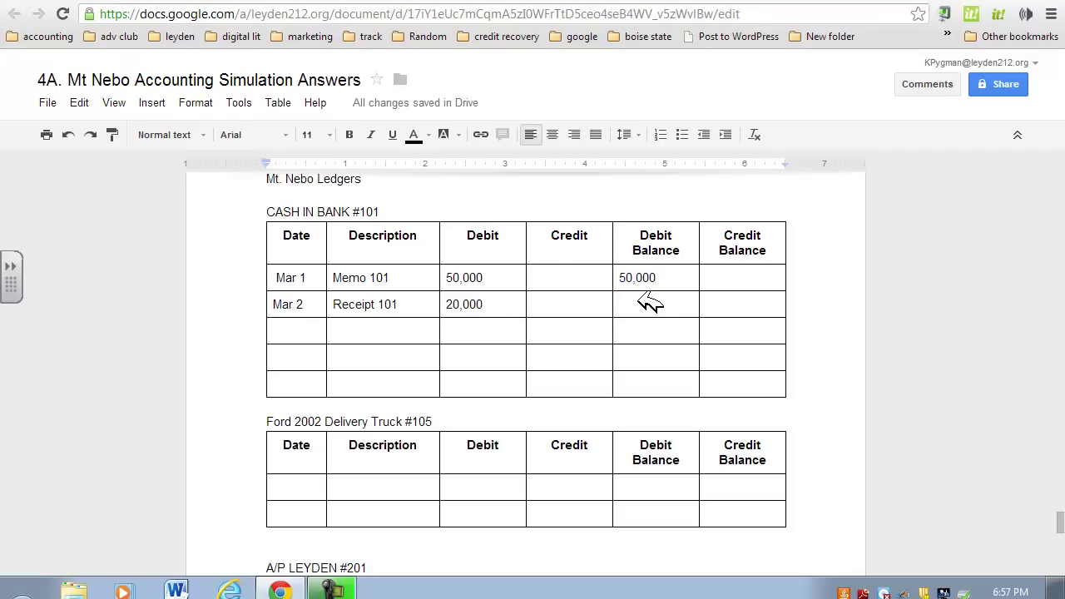
type("70,000")
left_click(266, 195)
left_click(676, 308)
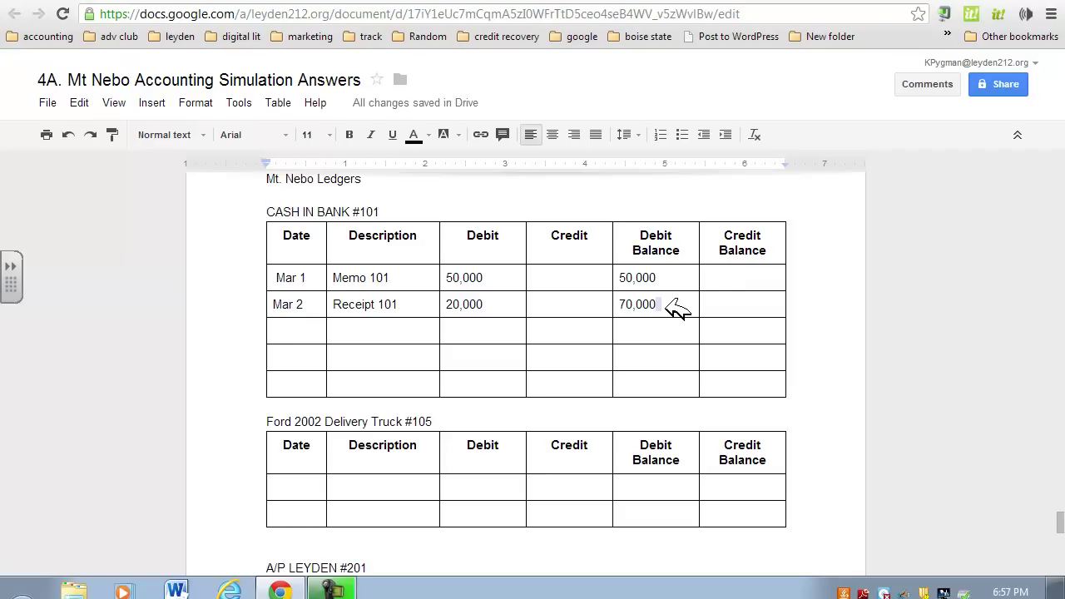
Step: Check the Mar 2 A/P Leyden credit line in the journal, then return to the ledgers
left_click_drag(1061, 523, 1060, 441)
left_click_drag(378, 305, 717, 311)
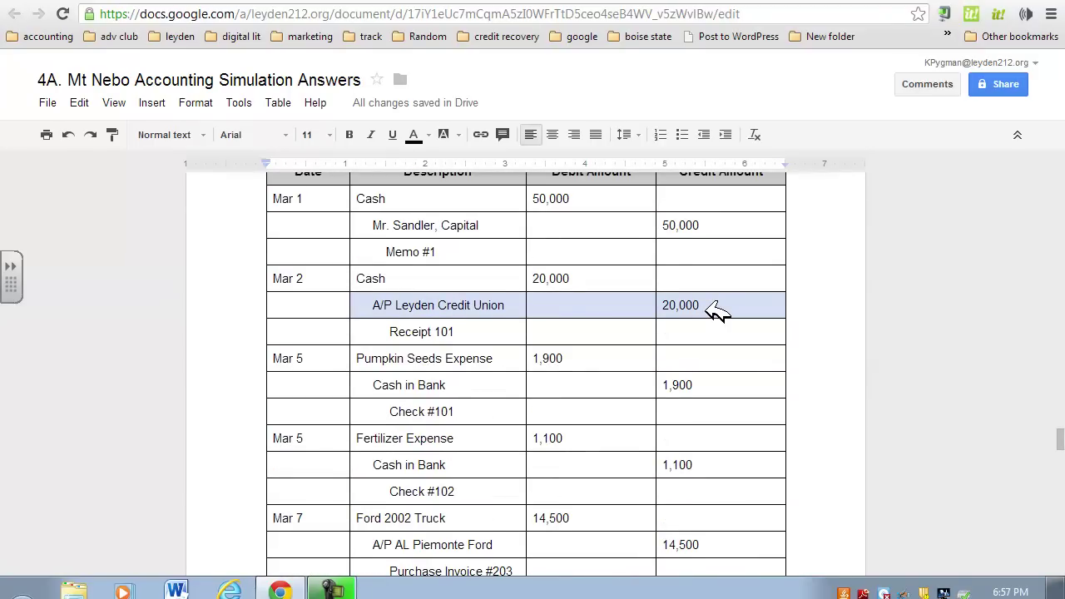
left_click_drag(1061, 441, 1060, 536)
Step: Enter Mar 2, Receipt 101, a 20,000 credit and 20,000 credit balance in A/P LEYDEN #201
left_click(283, 264)
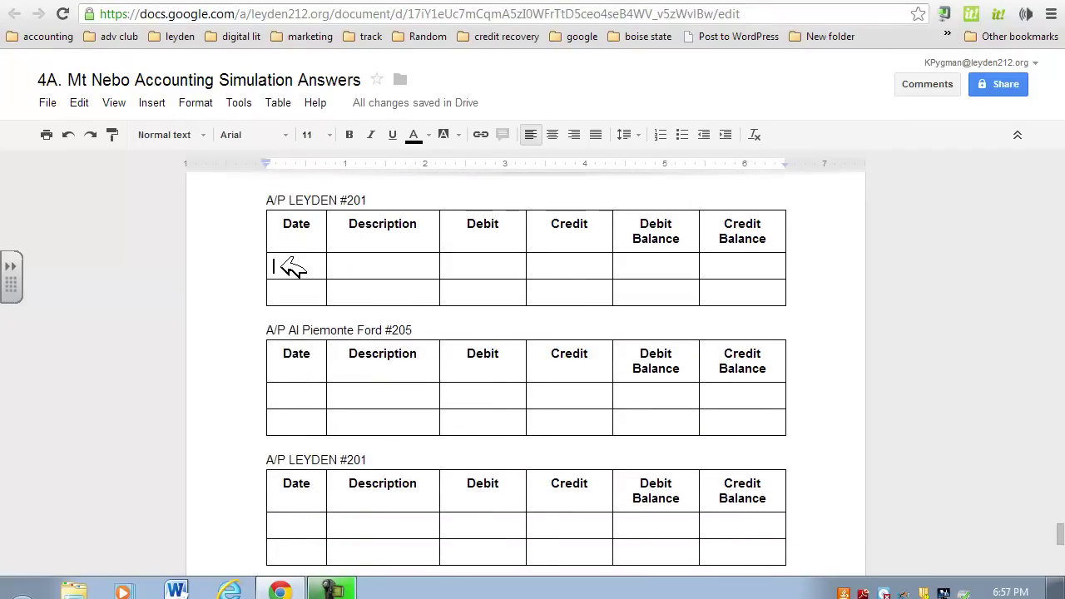
type("M")
key("Tab")
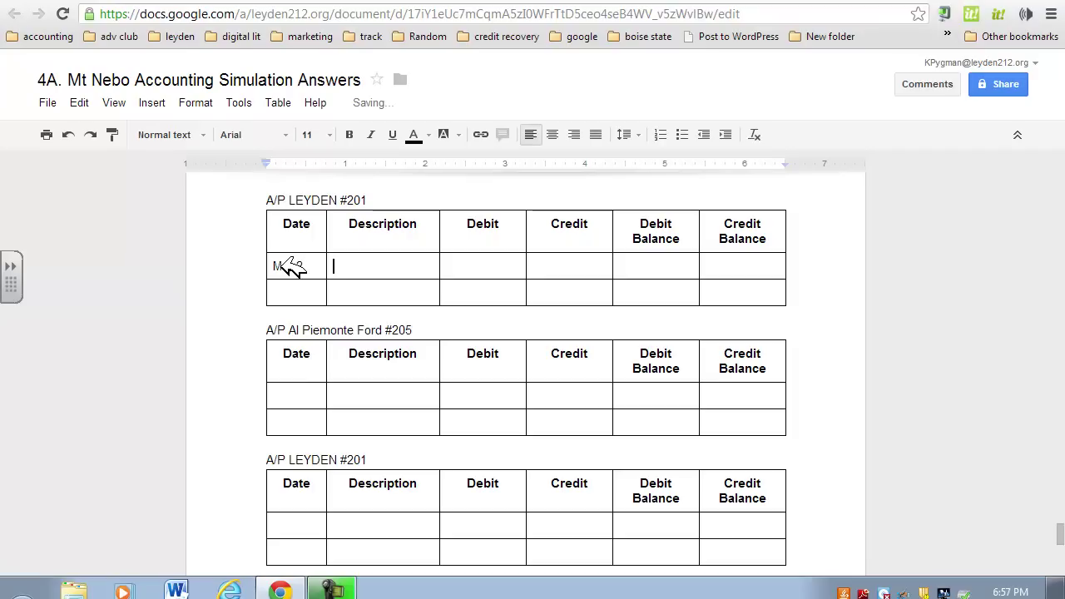
type("Receipt 11")
type("1")
key("Tab")
key("Tab")
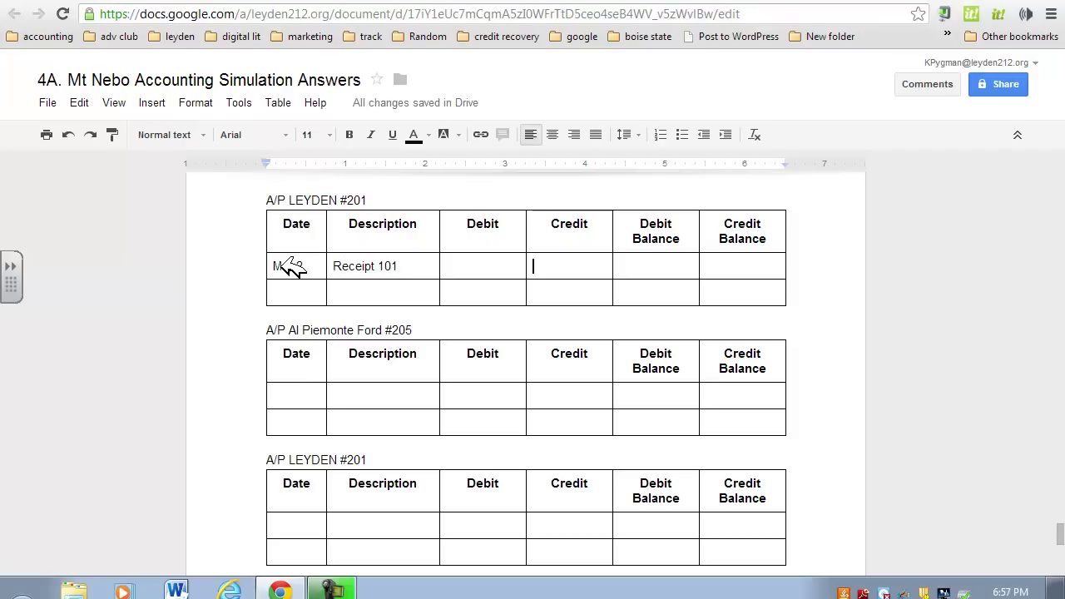
type("20,000")
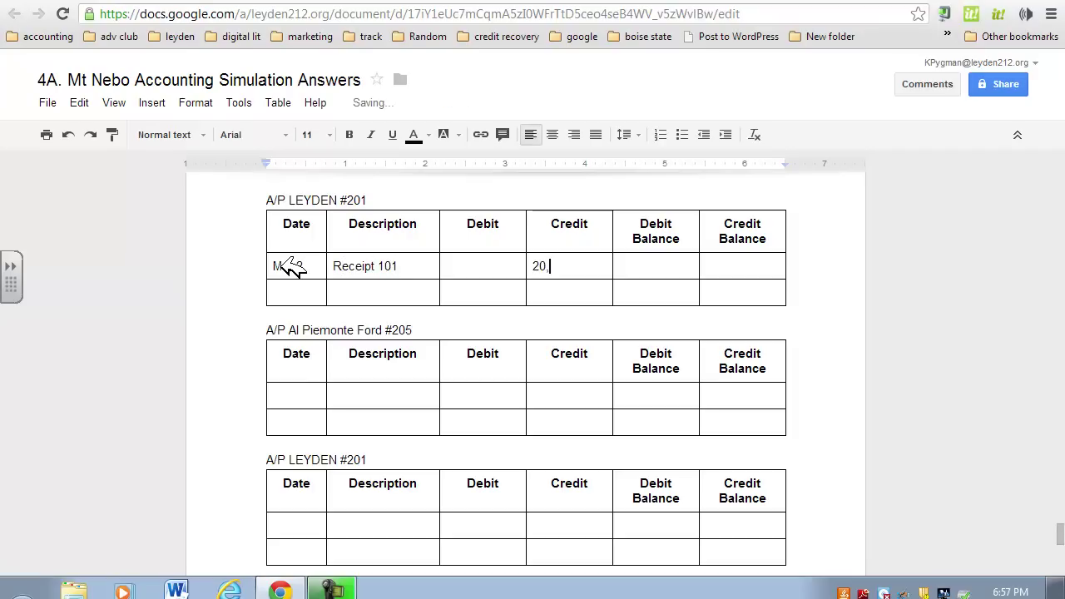
key("Tab")
key("Tab")
type("20,000")
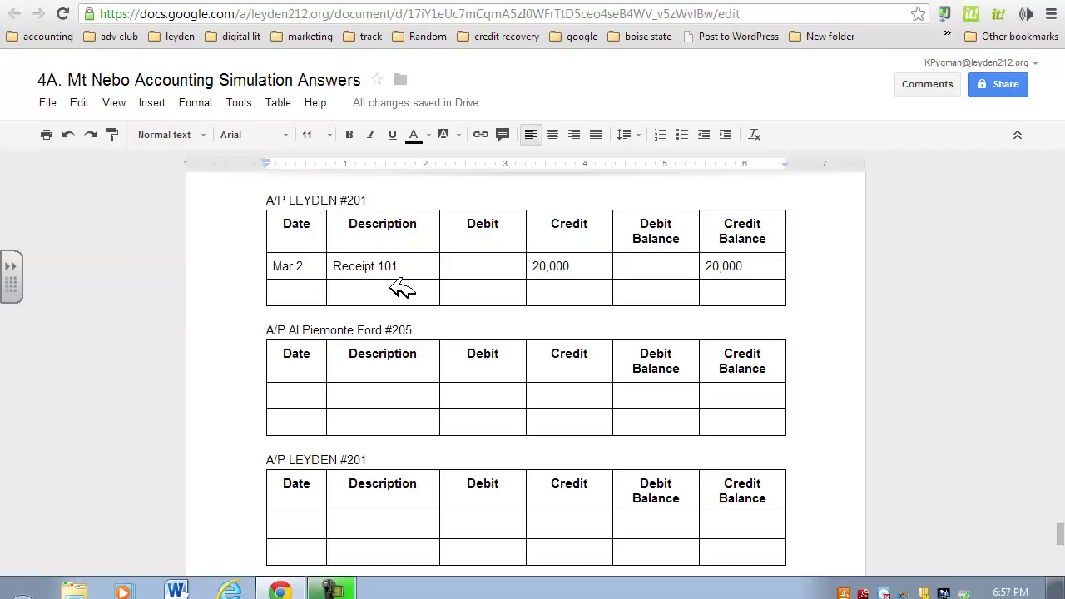
left_click_drag(1060, 536, 1062, 437)
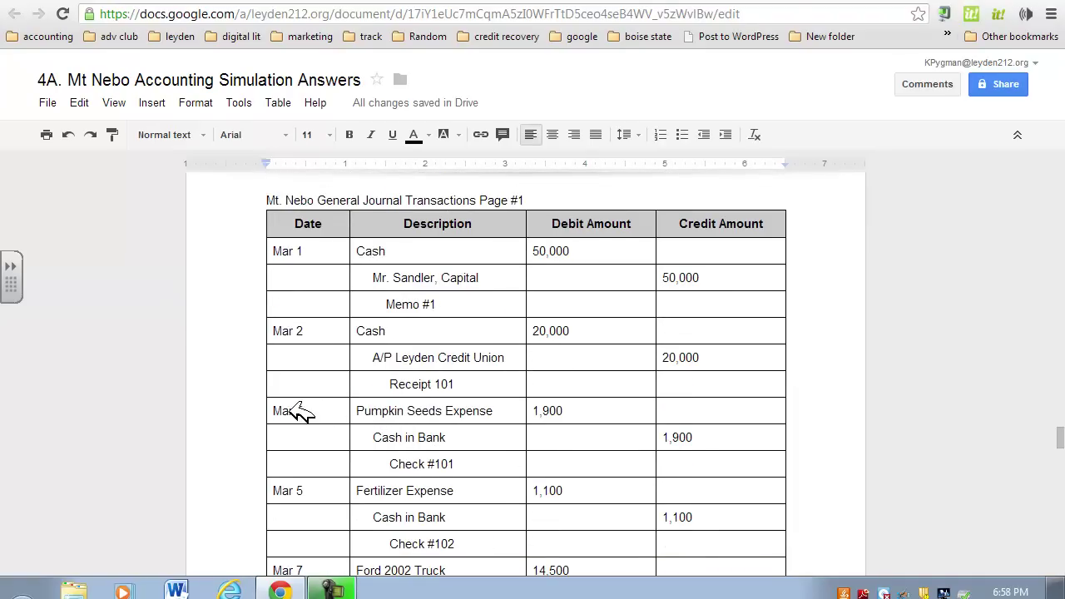
Step: Enter Mar 5, Check 101, a 1500 debit and 1500 debit balance in Pumpkin Seeds Expense #501
left_click_drag(287, 410, 606, 410)
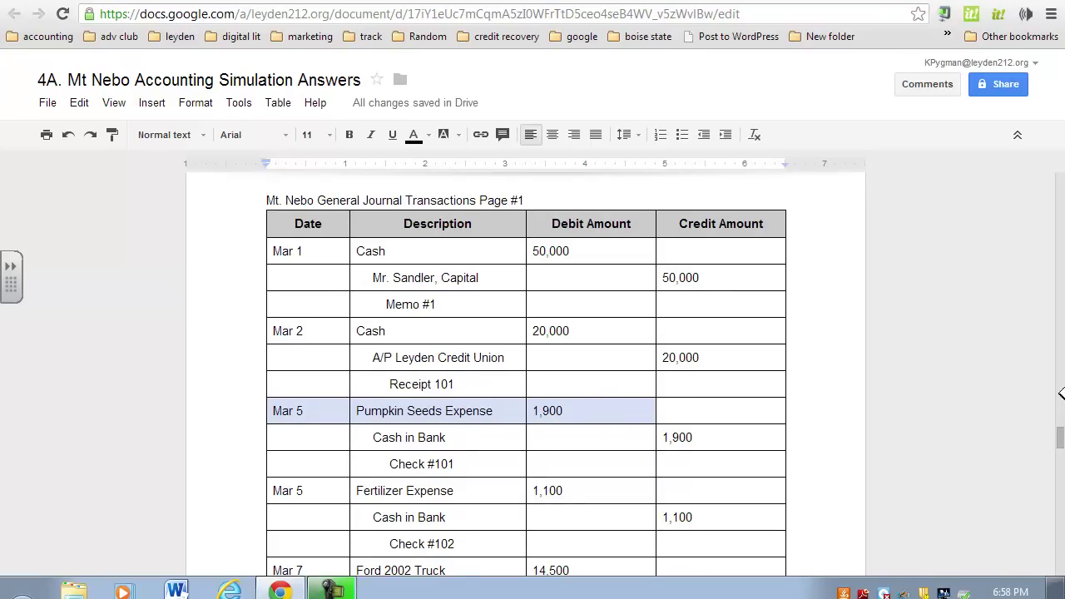
left_click_drag(1061, 439, 1060, 549)
left_click(297, 403)
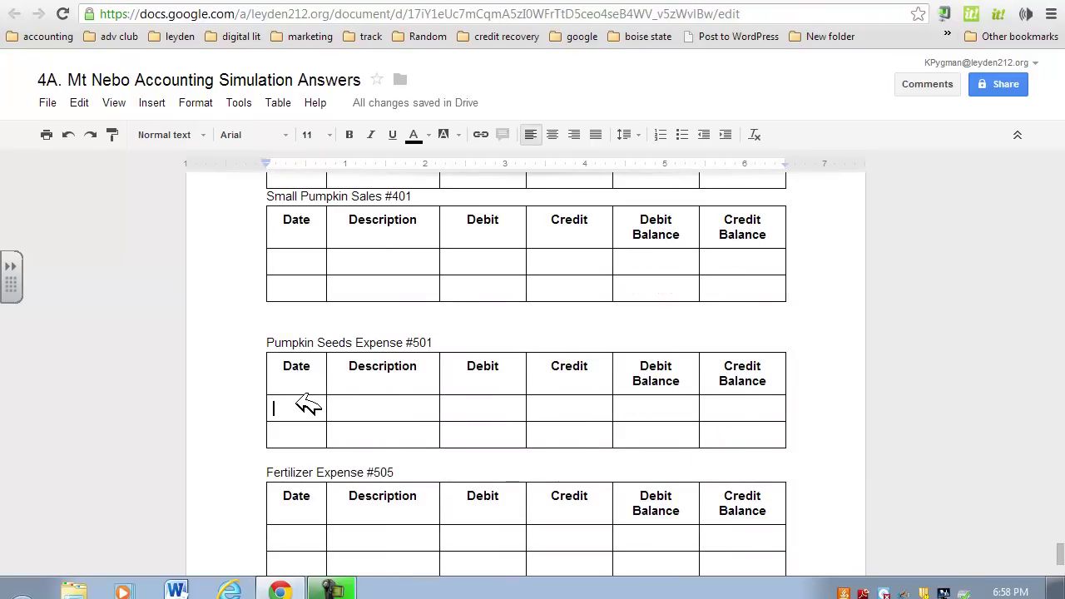
type("Mar")
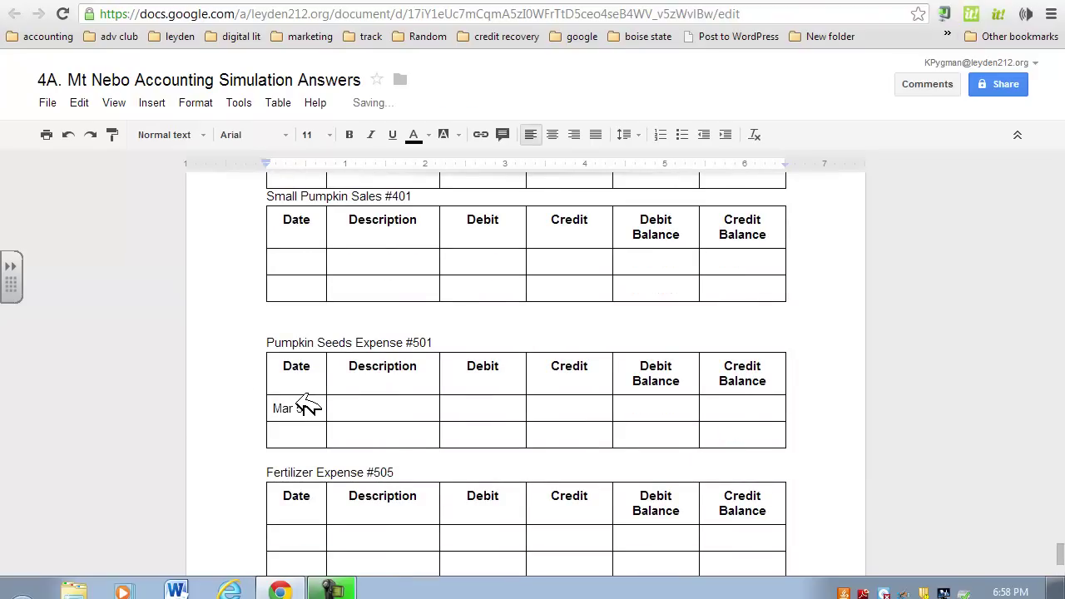
key("Tab")
type("Check 101")
key("Tab")
type("1500")
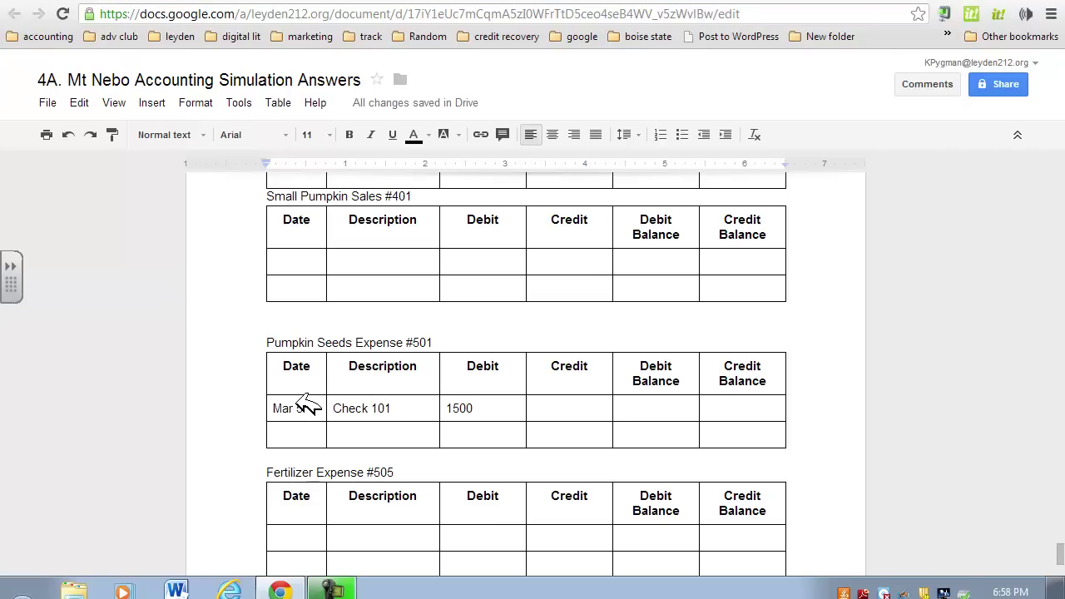
key("Tab")
type("15")
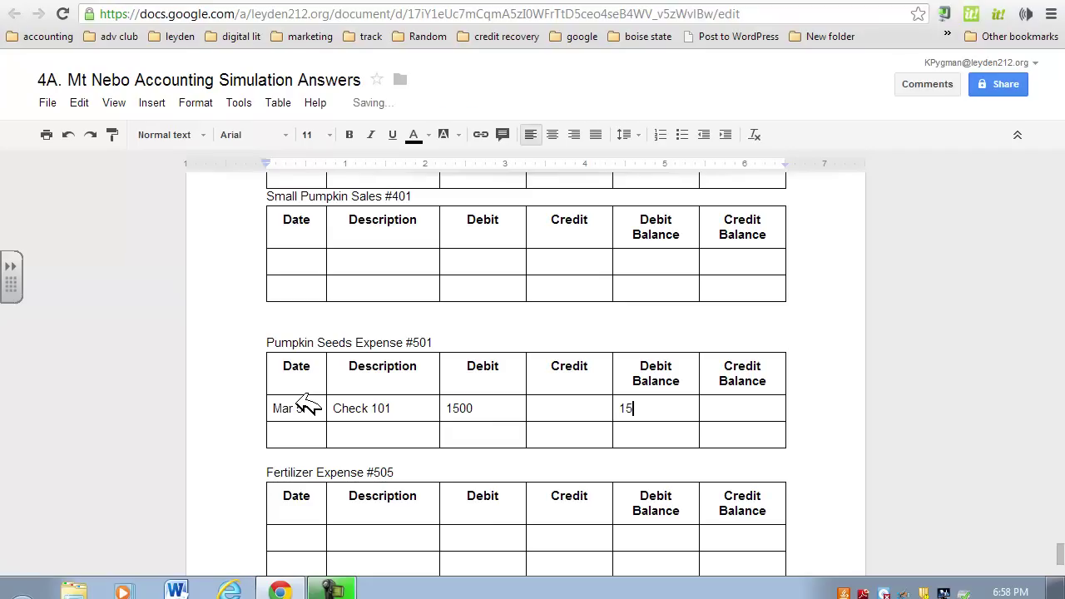
type("00")
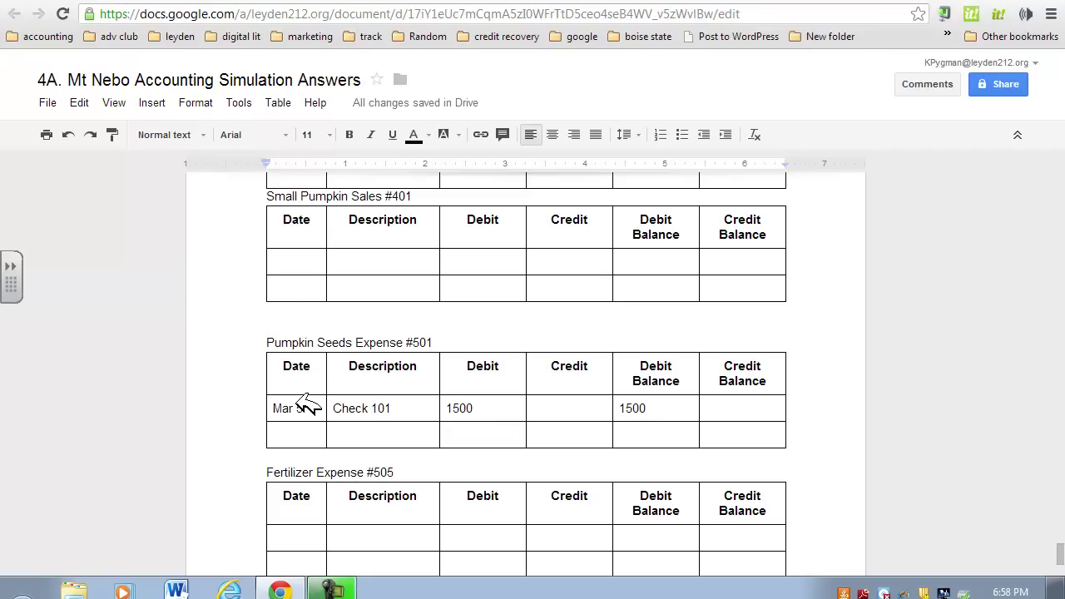
Step: Add a Mar 5 row to Cash in Bank #101 for Check 101 with a 1,500 credit
left_click_drag(1061, 554, 1060, 441)
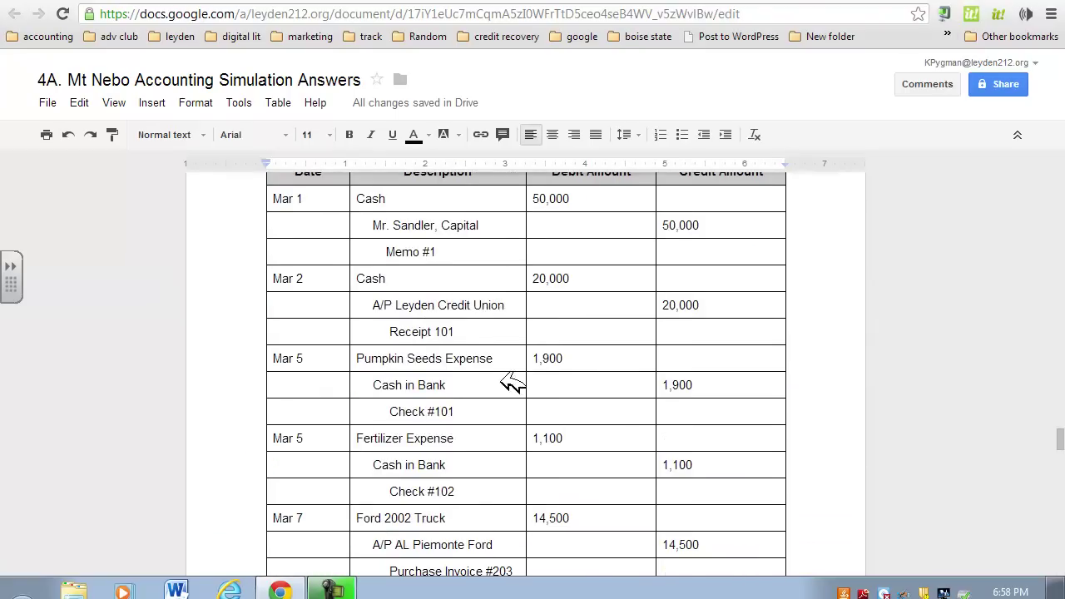
left_click_drag(385, 384, 697, 383)
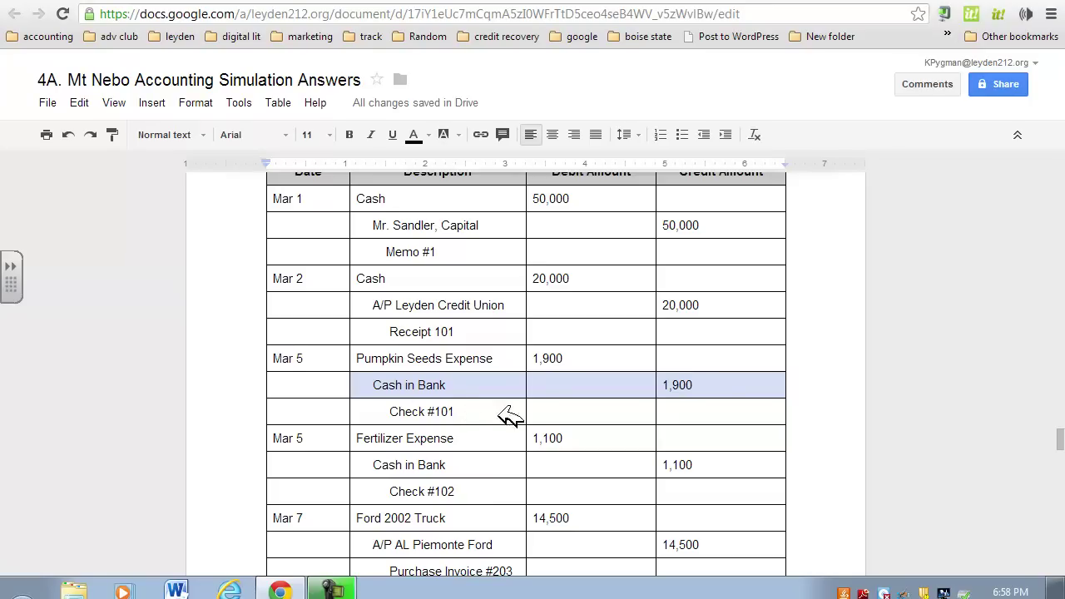
left_click_drag(1061, 439, 1061, 520)
left_click(315, 386)
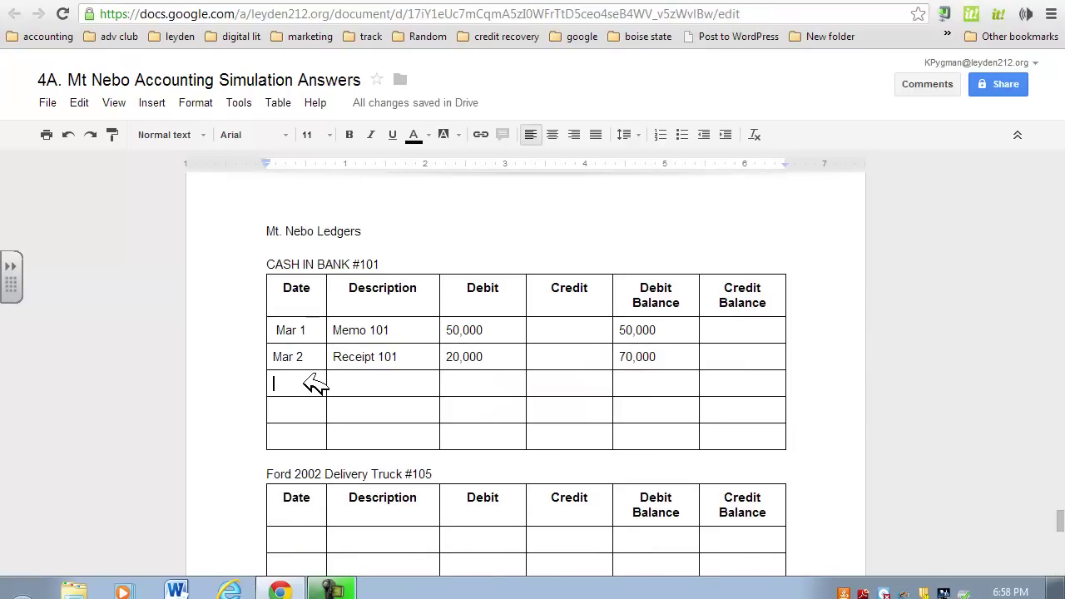
type("Mar 5")
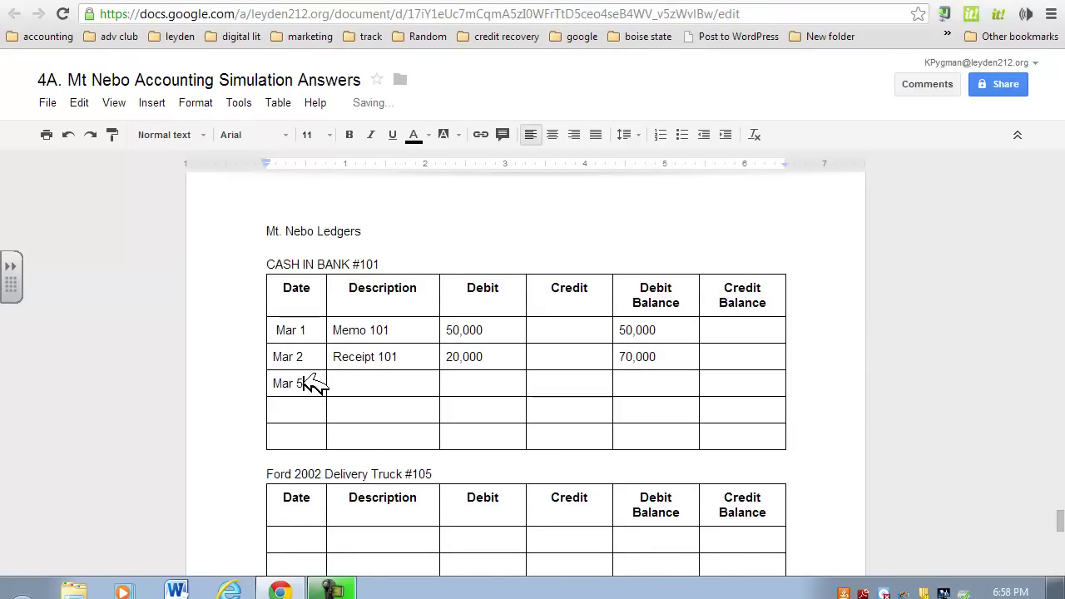
key("Tab")
type("Check 101")
key("Tab")
key("Tab")
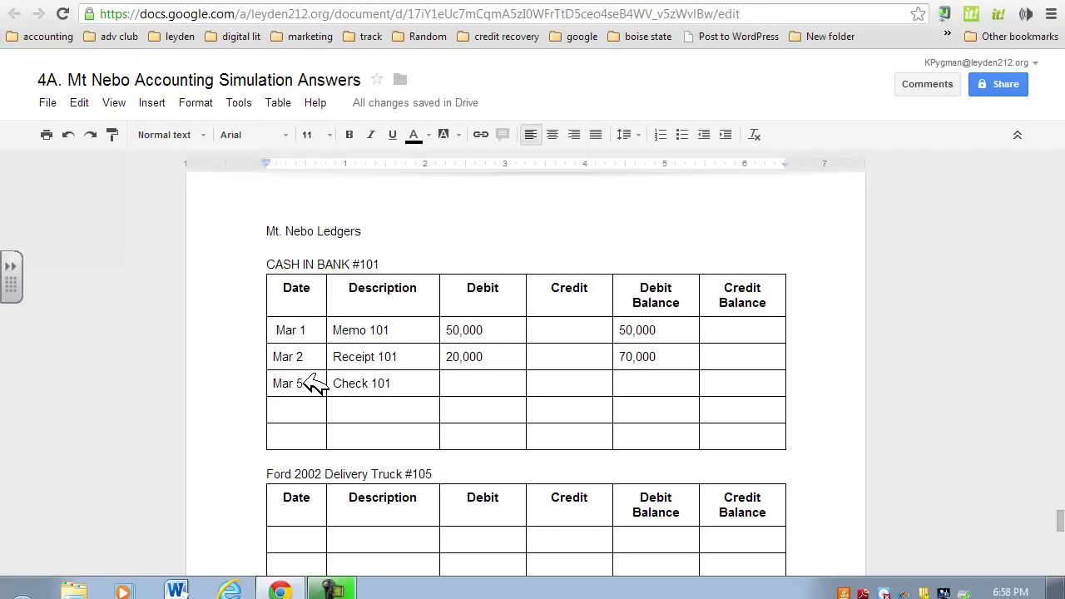
type("1,500")
key("Tab")
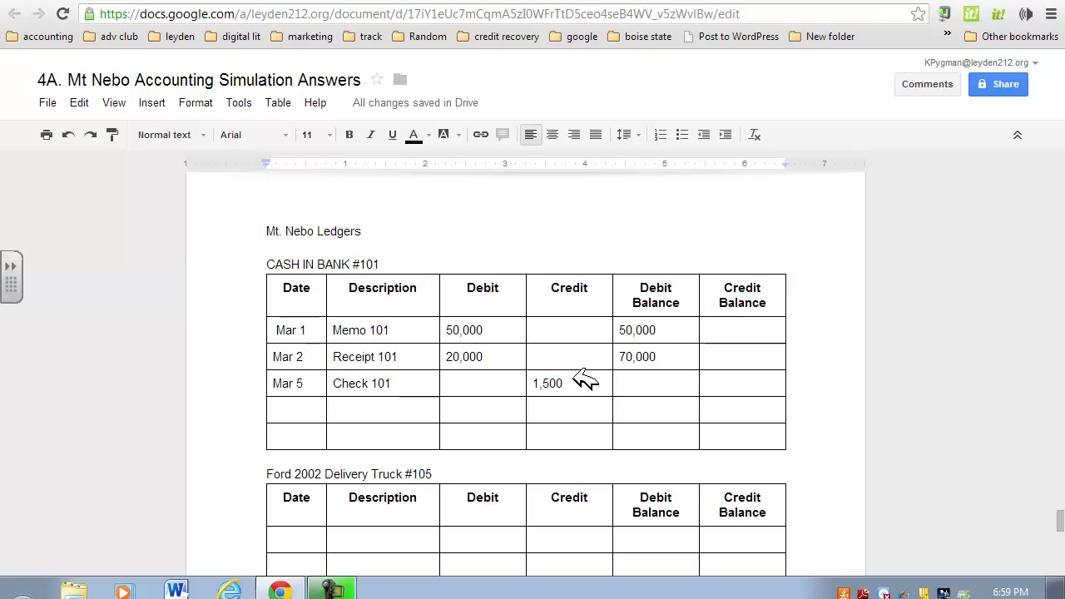
Step: Enter the Mar 5 debit balance of 68,500, leaving the Credit Balance cell empty
left_click(657, 385)
type("68")
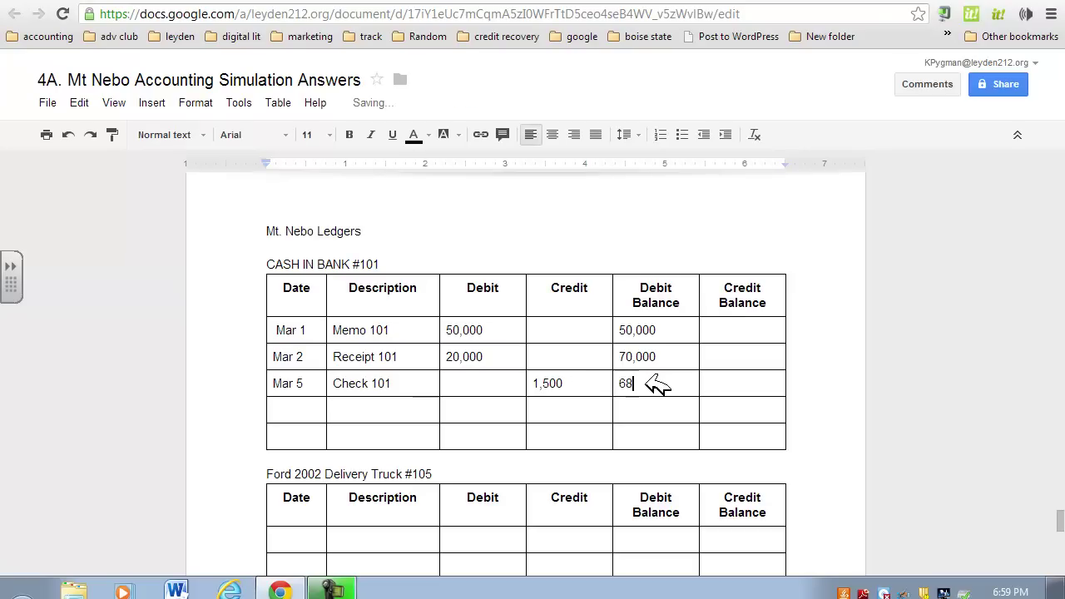
type(",500")
left_click_drag(680, 381, 618, 379)
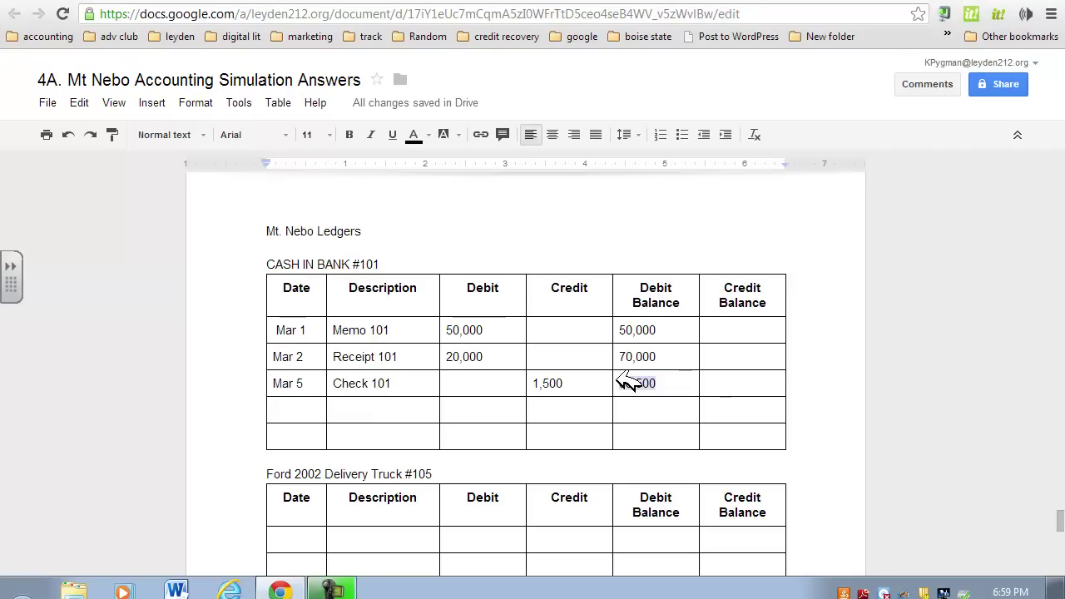
left_click(730, 383)
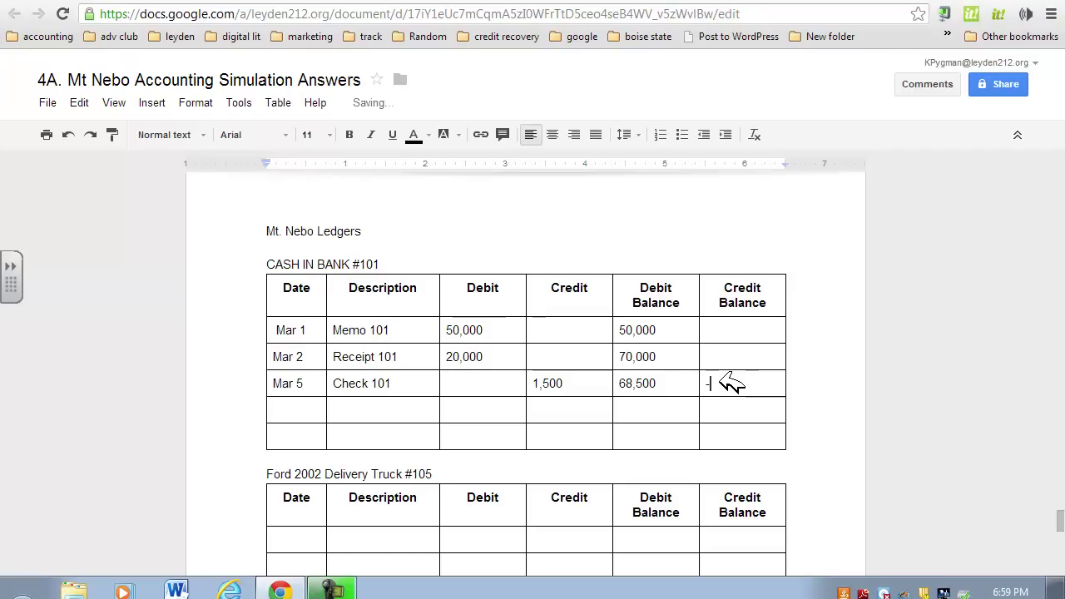
type("-")
key("BackSpace")
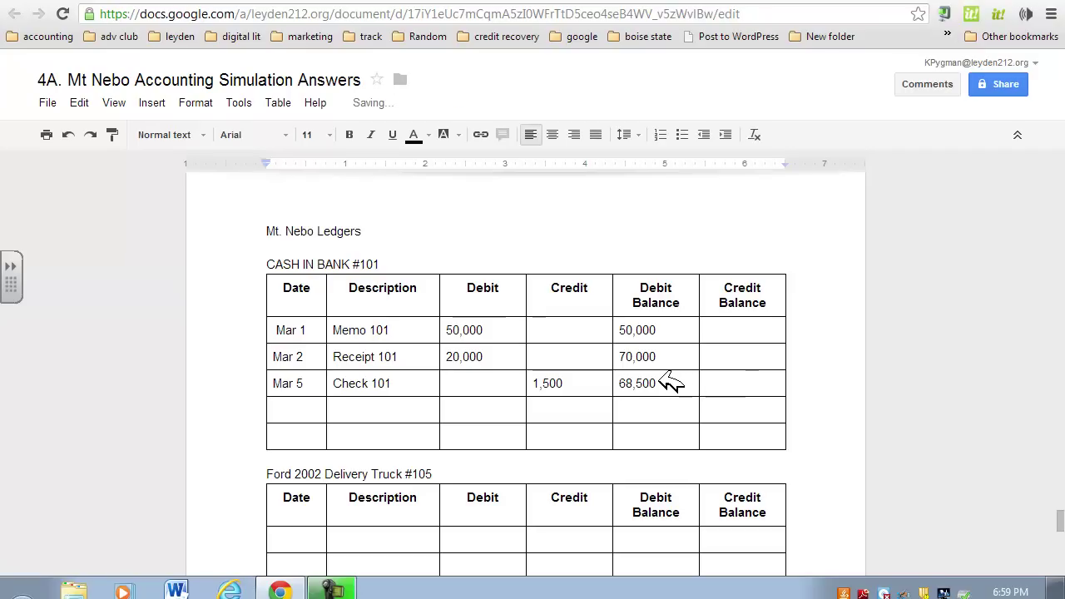
left_click_drag(662, 382, 622, 378)
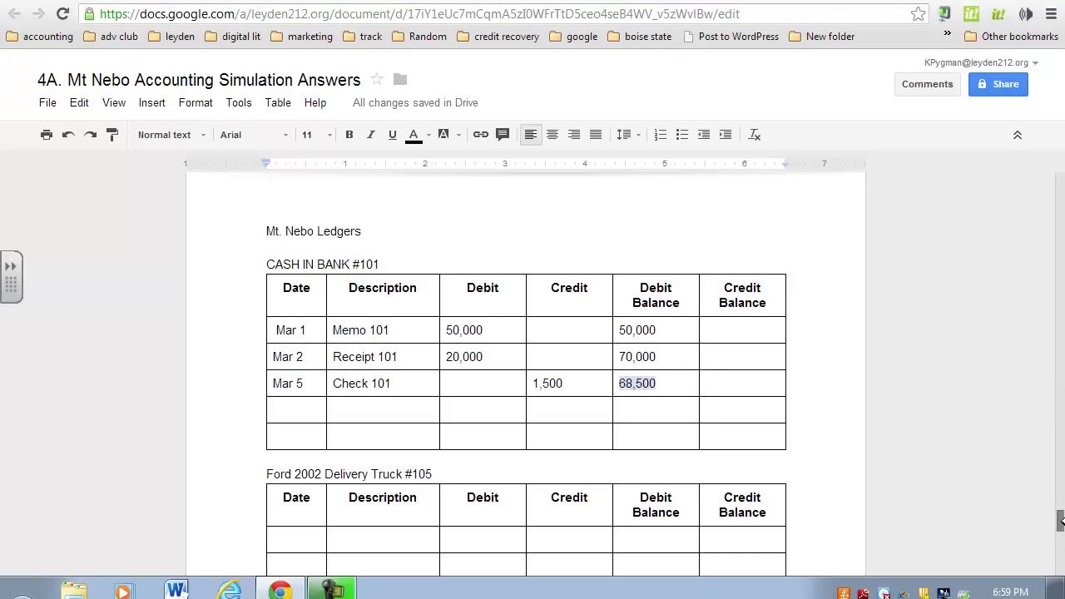
Step: Switch to the Morningstar tab showing Viacom's annual income statement
scroll(1061, 521, "down", 1)
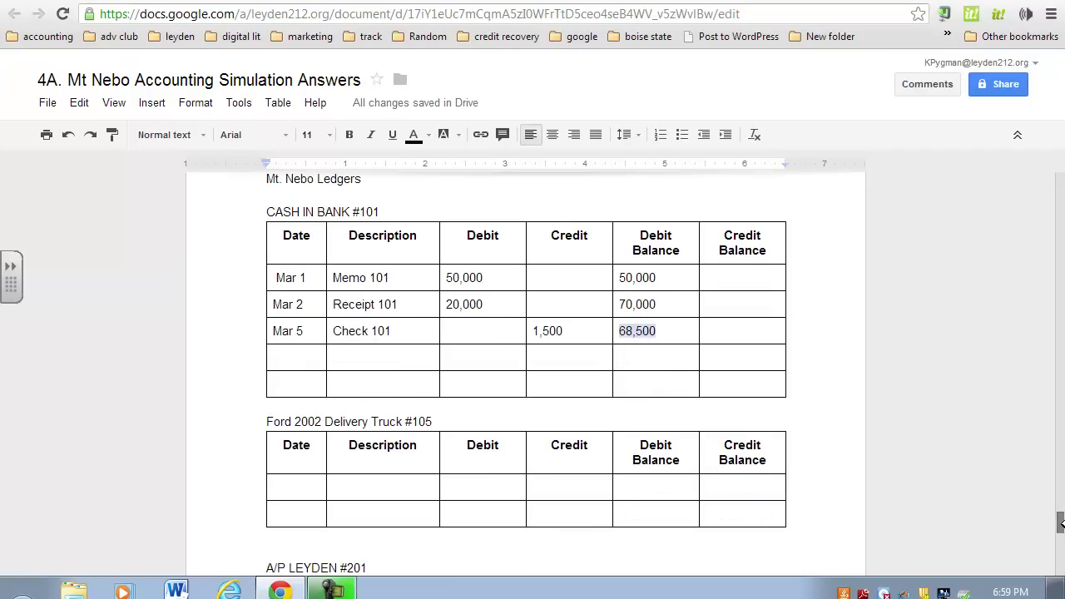
left_click_drag(1061, 523, 1061, 528)
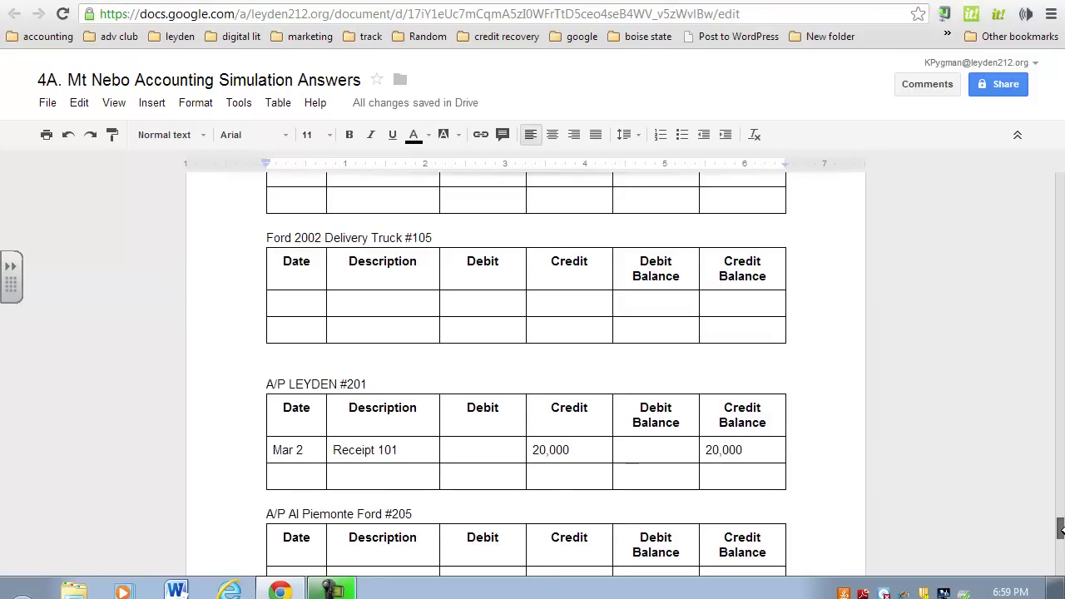
left_click_drag(1061, 529, 1062, 549)
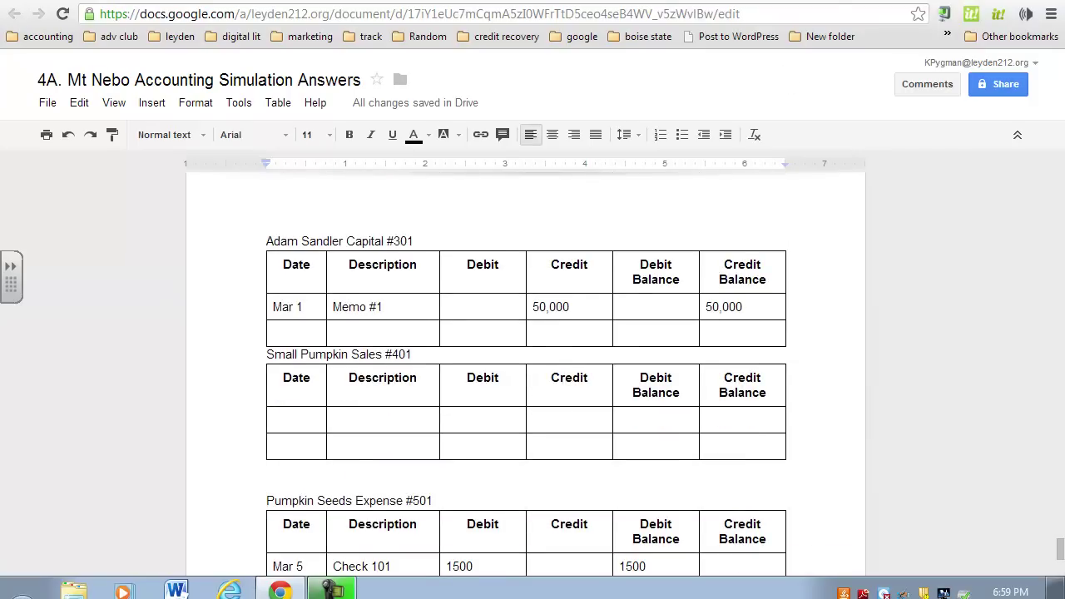
key("ctrl+Tab")
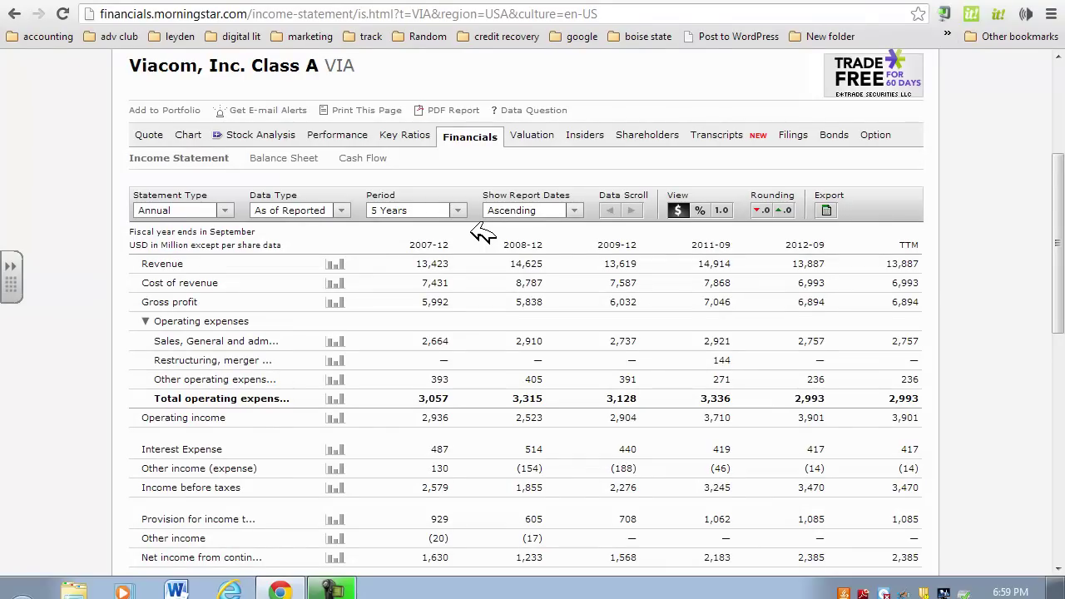
left_click_drag(1062, 300, 1060, 183)
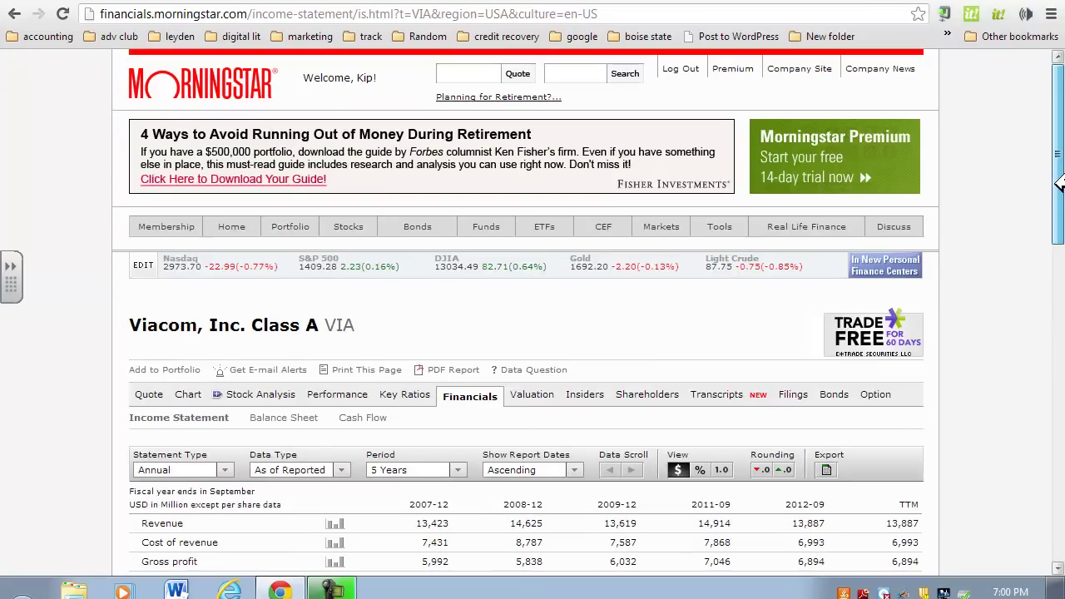